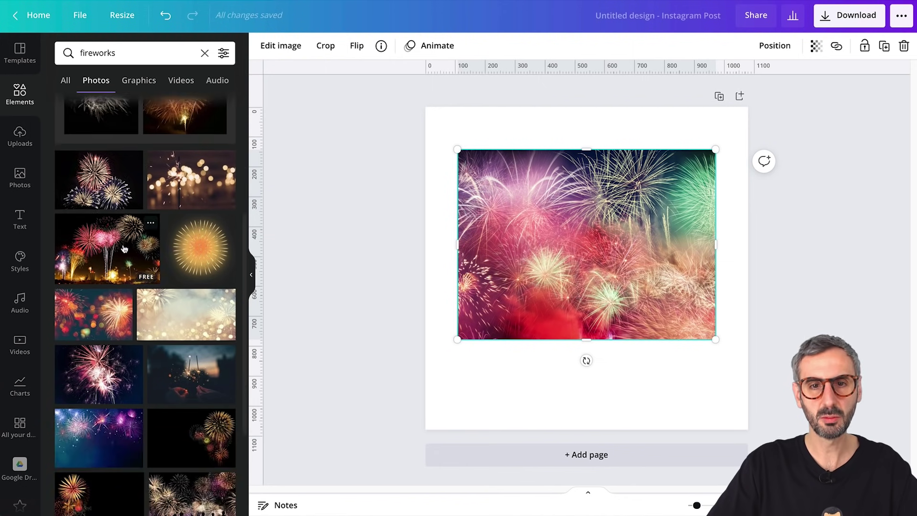
- Browse the fireworks photo results
scroll(126, 333, down, 15)
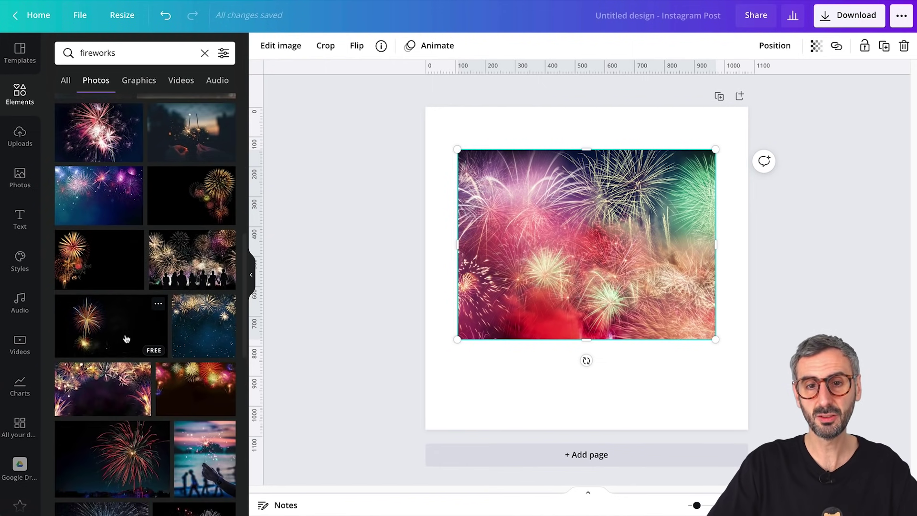
scroll(128, 340, down, 2)
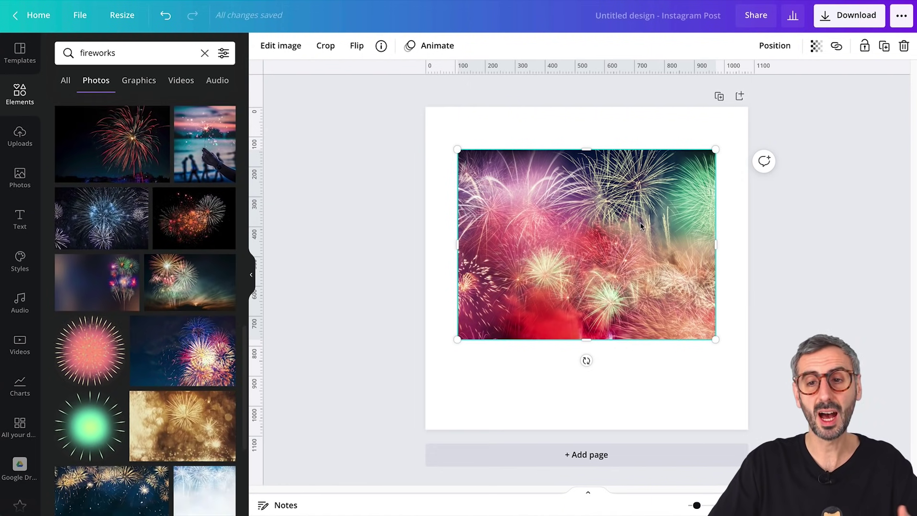
scroll(193, 369, down, 8)
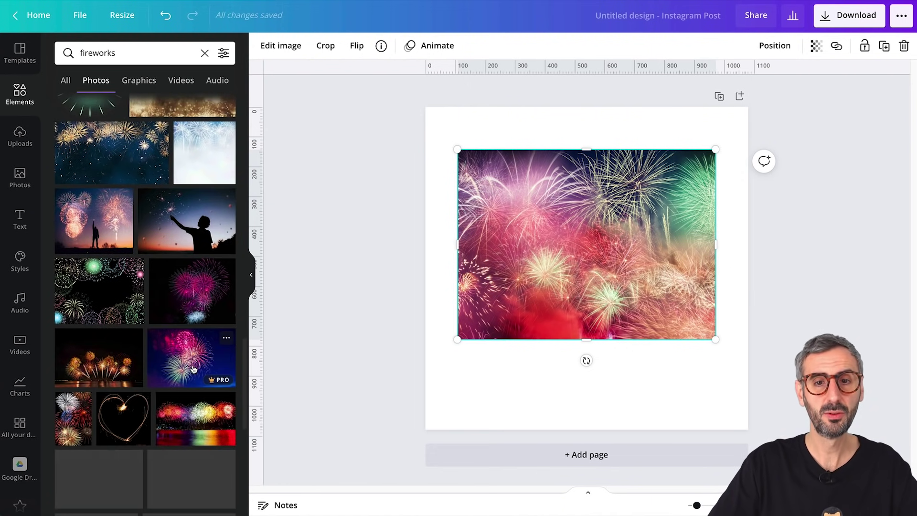
scroll(193, 368, down, 10)
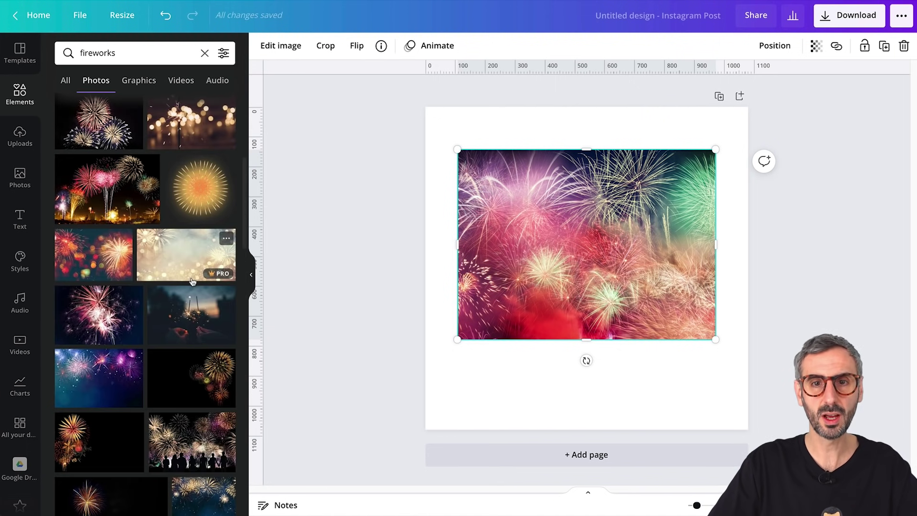
scroll(191, 281, up, 15)
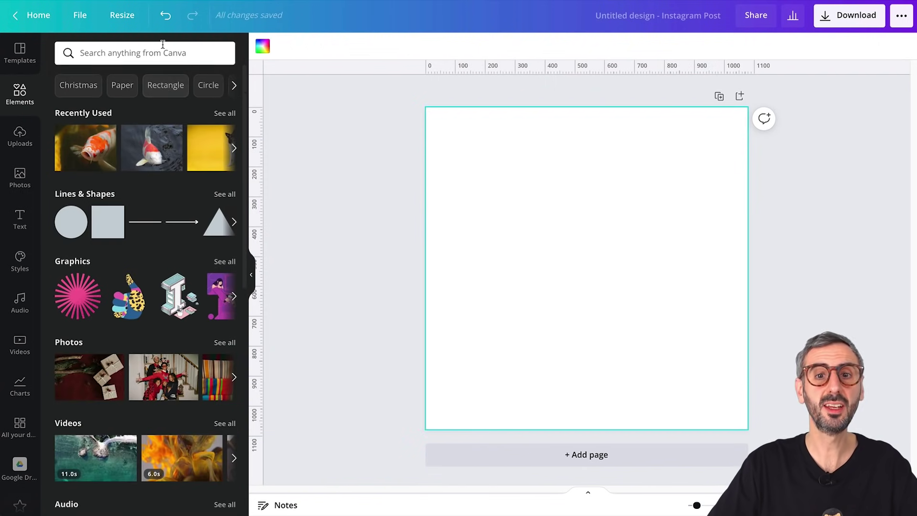
- Search the elements for "koi fish", limit the results to photos, and add the cut-out red-and-white koi to the page
click(160, 51)
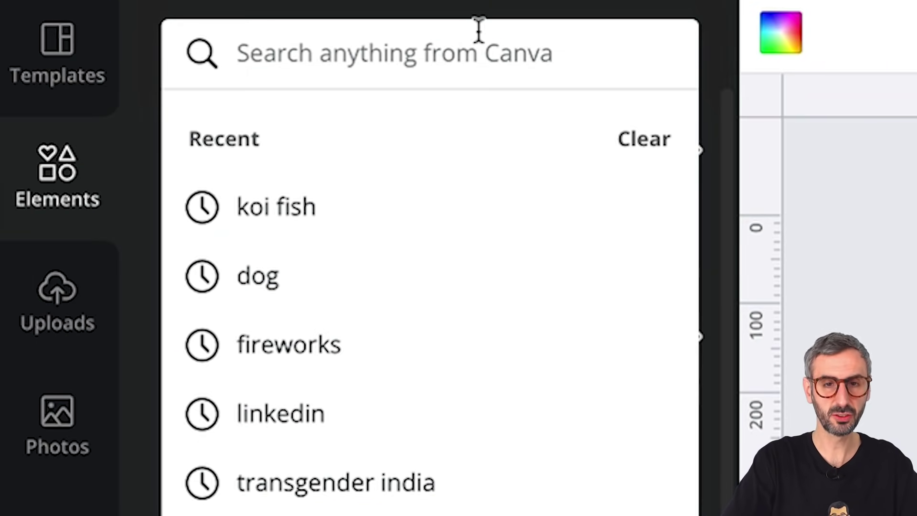
text(koi fish)
key(Return)
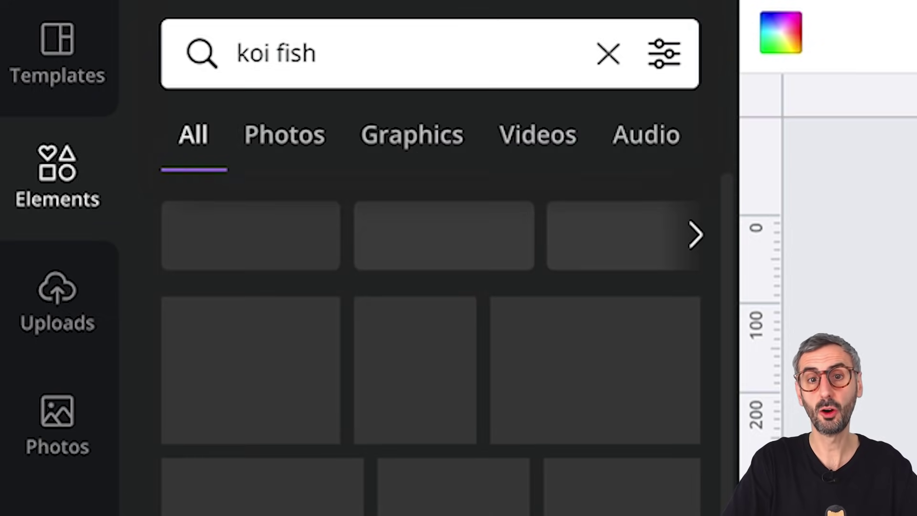
click(285, 135)
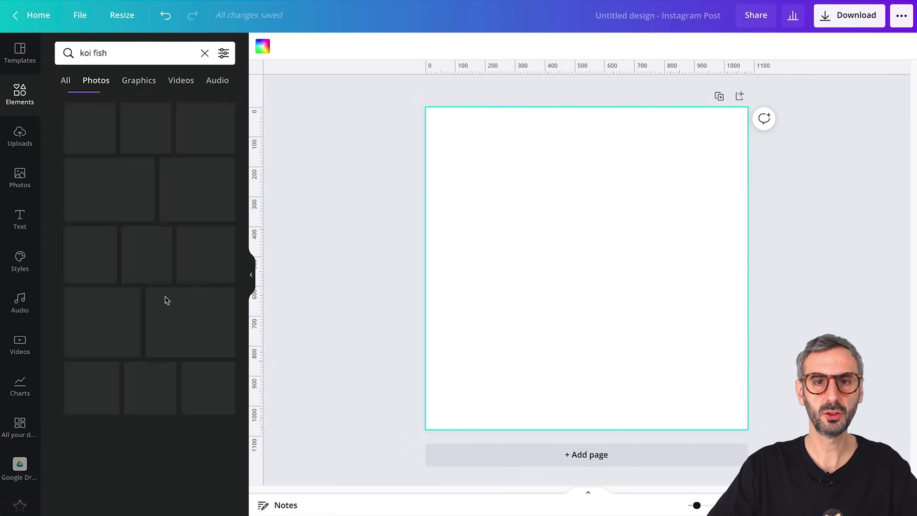
scroll(207, 342, down, 3)
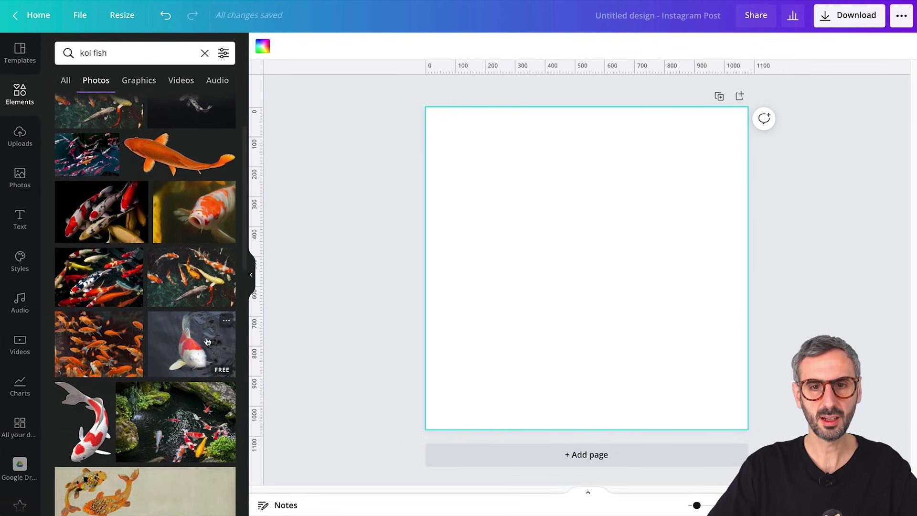
click(86, 436)
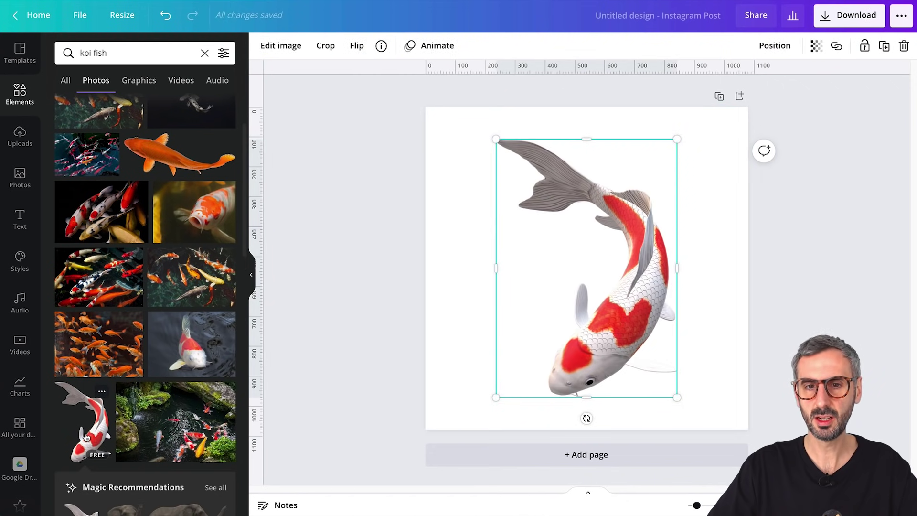
- Show all Magic Recommendations for the koi photo and move the koi slightly down and right on the page
scroll(194, 348, down, 5)
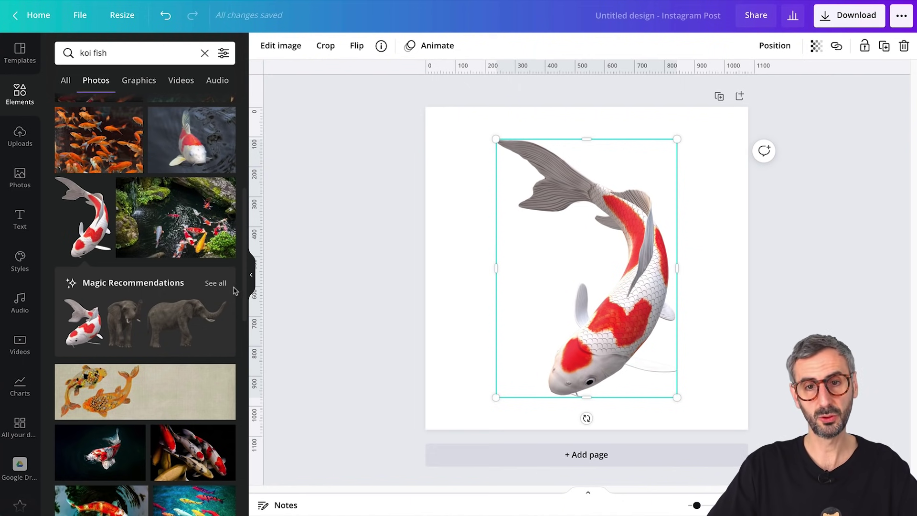
click(216, 284)
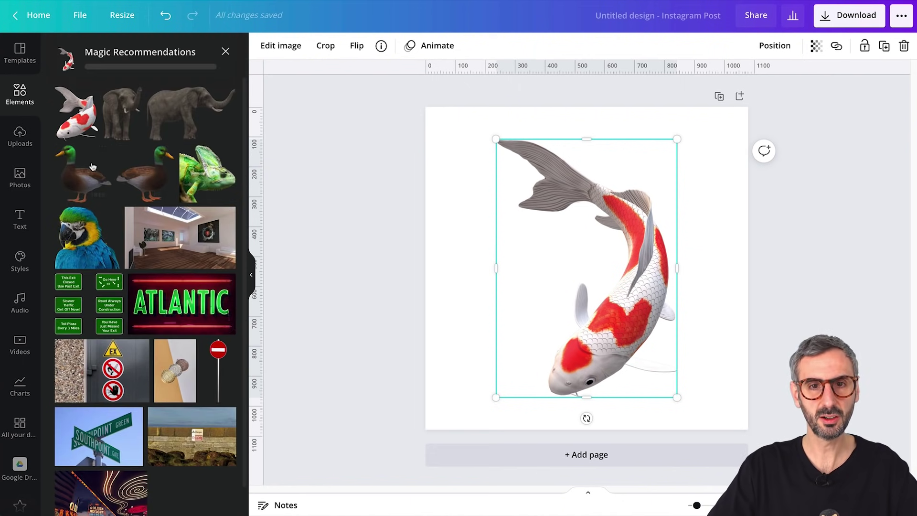
drag(618, 301, 640, 309)
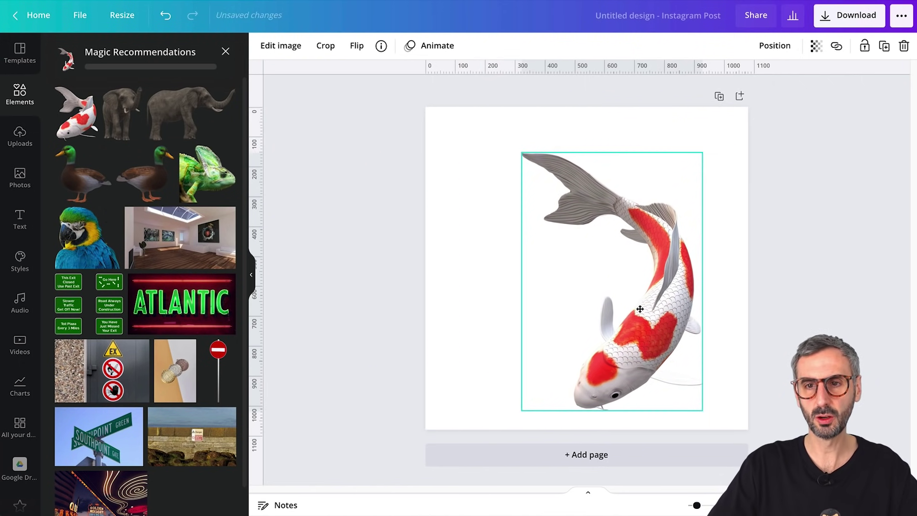
- Set the page background to light pink from the Dynamic New Age palette and move the koi up and left
click(473, 206)
click(263, 46)
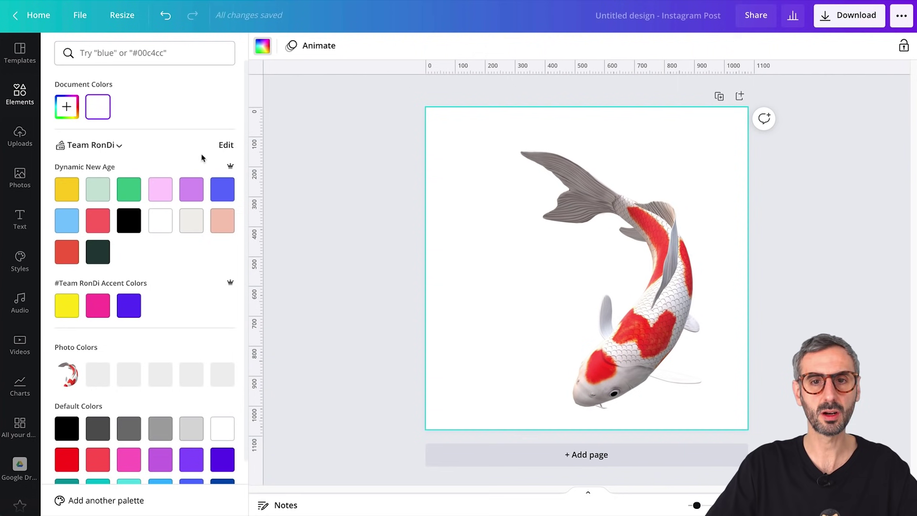
click(160, 189)
click(619, 316)
drag(652, 334, 623, 312)
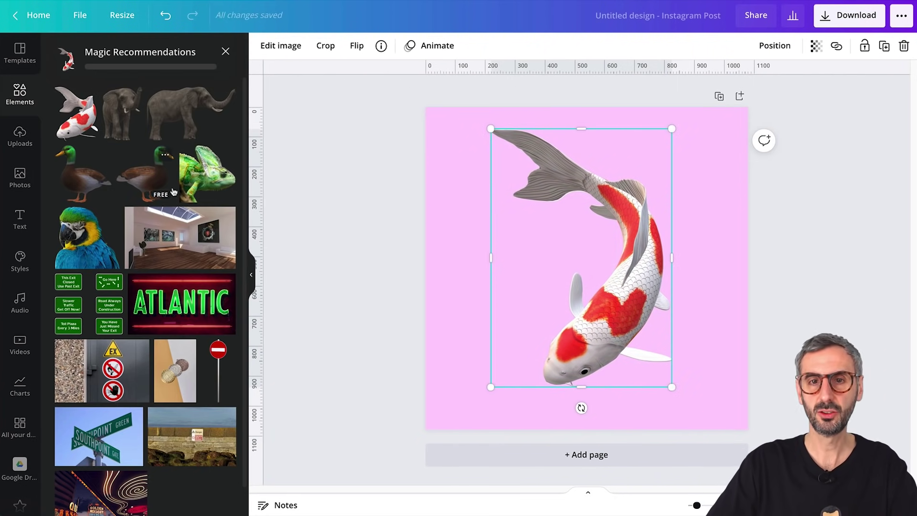
- Add the recommended macaw photo and place it at a reduced size in the page's lower-left corner
click(87, 237)
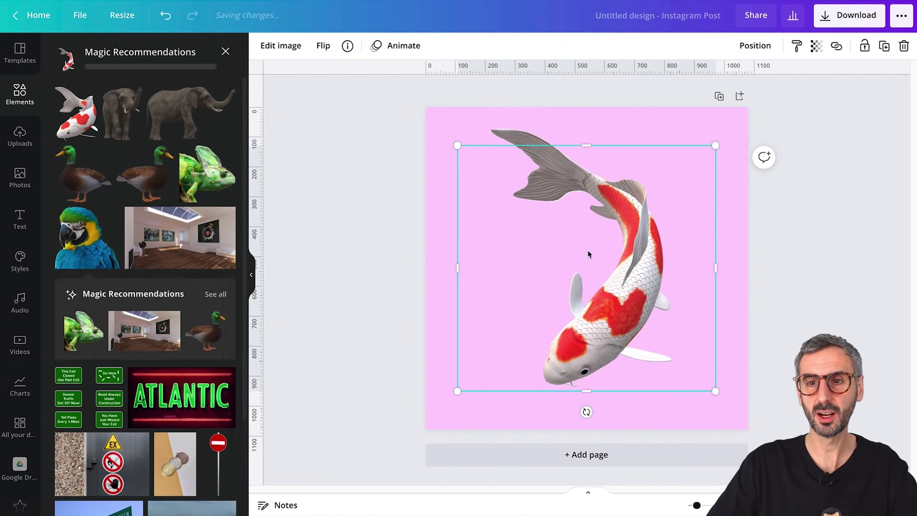
drag(682, 209, 600, 289)
- Examine the Magic Recommendations for the koi photo against the koi fish search results
scroll(198, 269, down, 3)
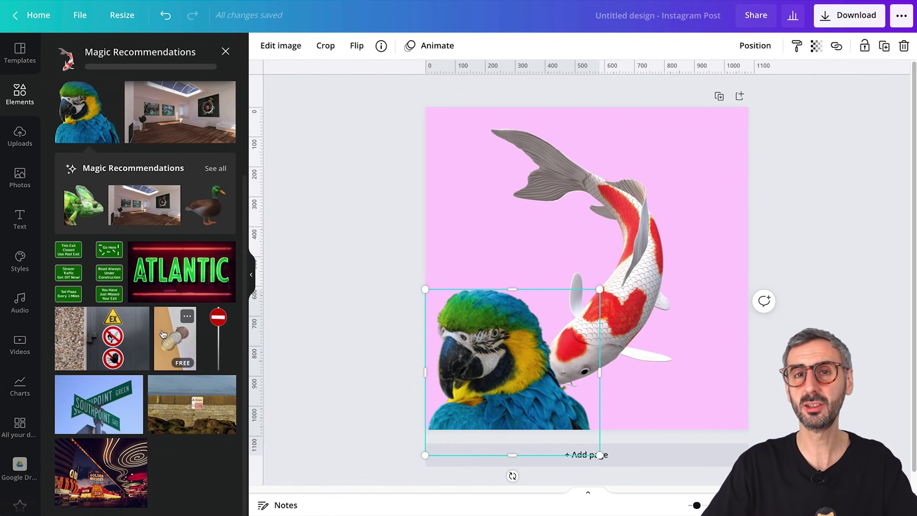
scroll(136, 242, up, 5)
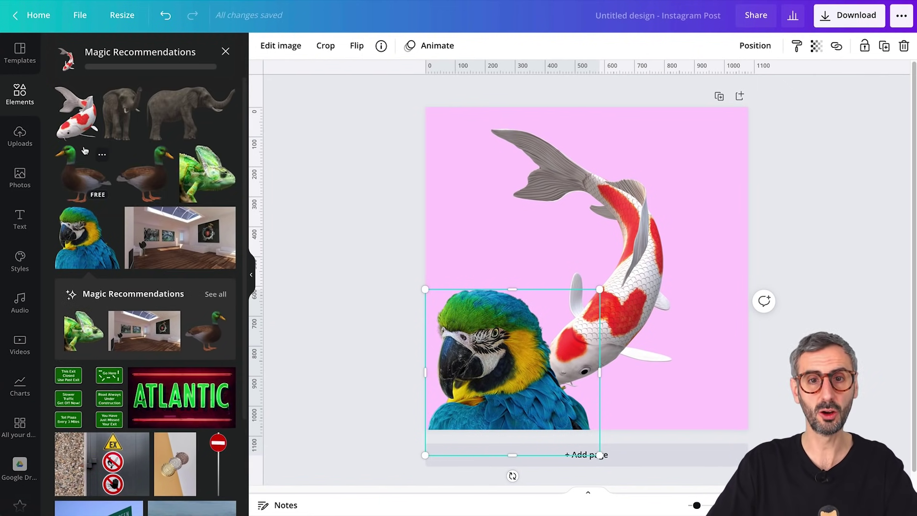
scroll(139, 249, down, 4)
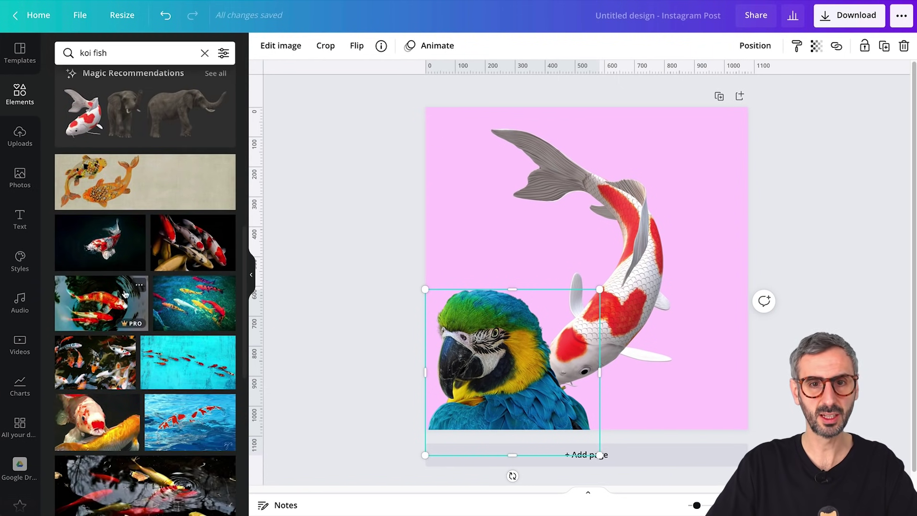
scroll(162, 388, up, 6)
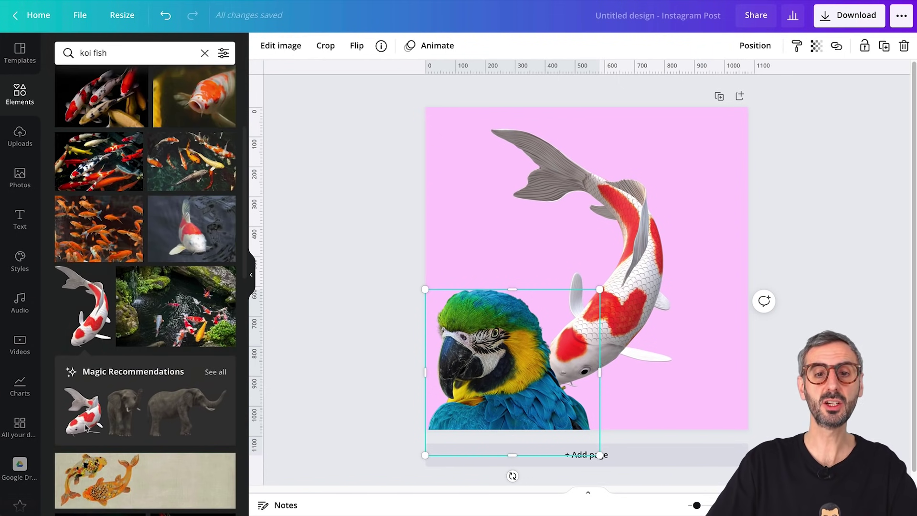
scroll(86, 428, down, 3)
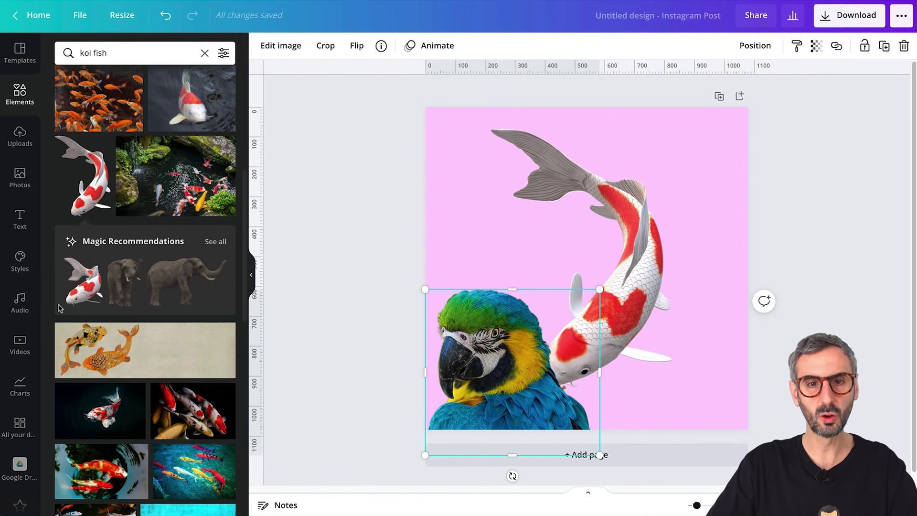
click(222, 245)
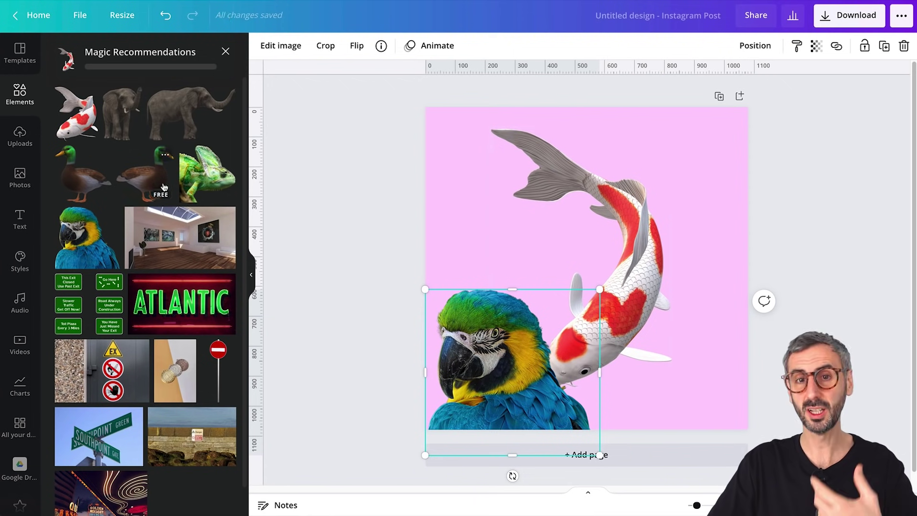
click(224, 51)
scroll(212, 296, up, 4)
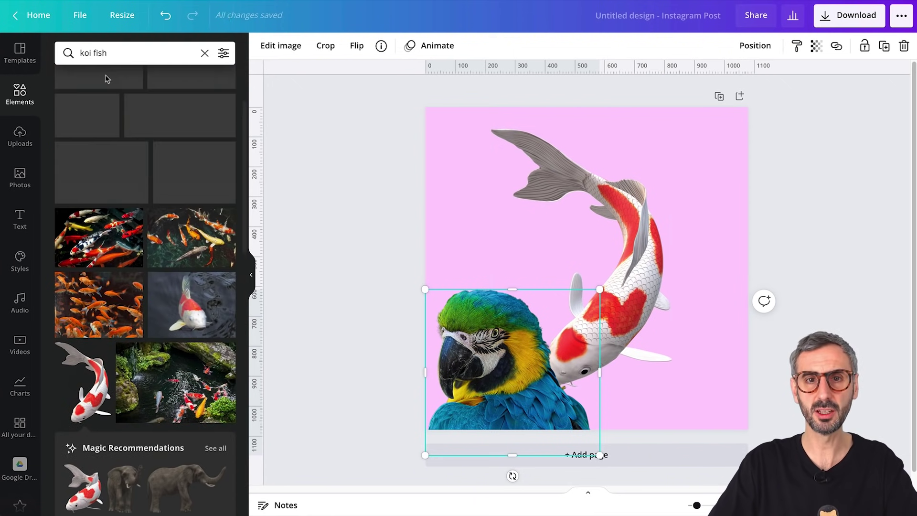
- Search the photos for "rainbow" and add the diagonal painted rainbow stripes photo to the page
click(135, 53)
drag(369, 53, 157, 59)
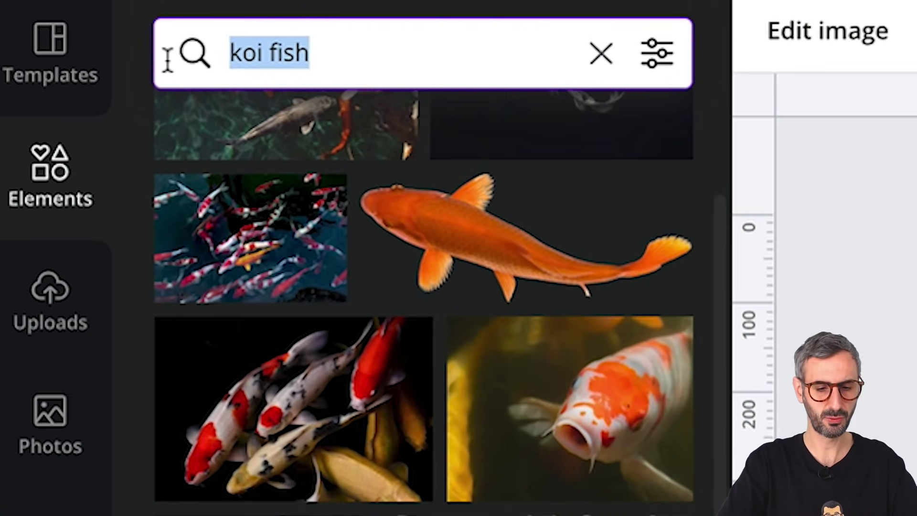
text(rainbow)
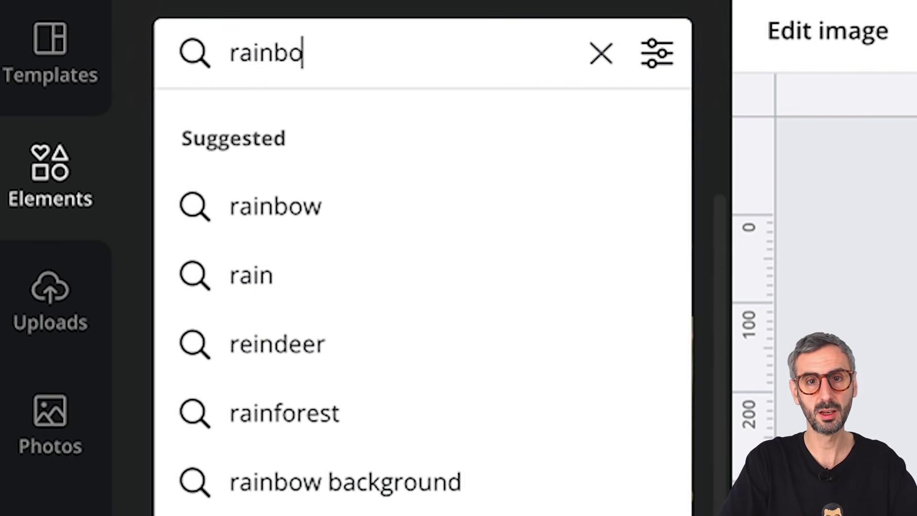
key(Return)
scroll(100, 224, down, 1)
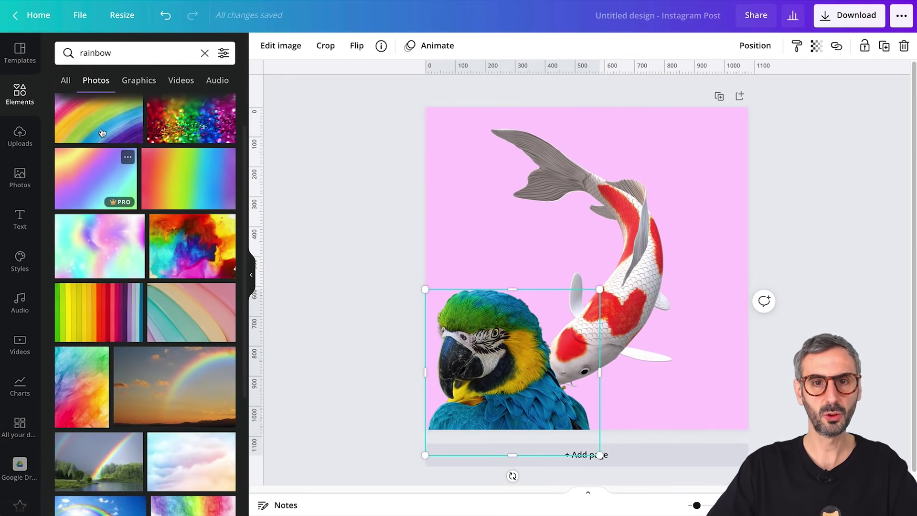
click(101, 129)
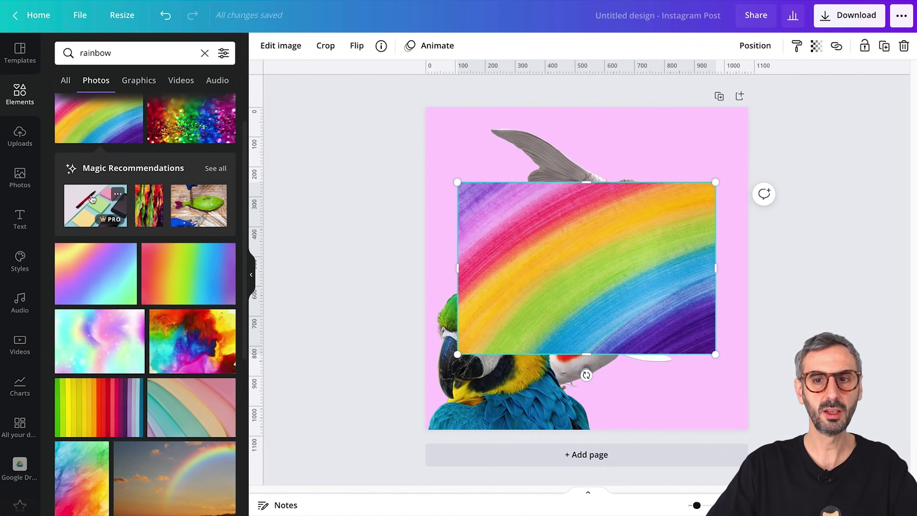
- Show all Magic Recommendations for the rainbow photo and try the red-and-green vertical photo and the coloured balls photo on the page
click(215, 168)
click(208, 126)
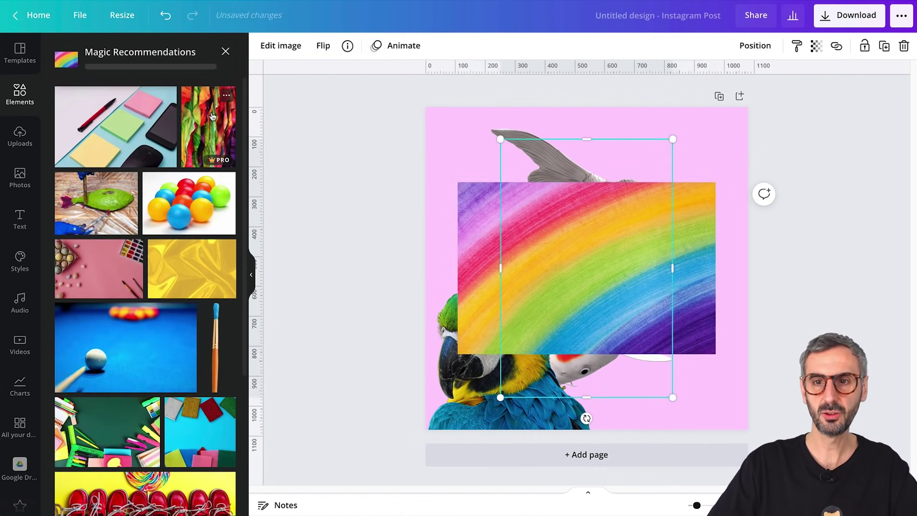
mouse_move(633, 289)
mouse_down()
mouse_move(678, 286)
mouse_move(625, 290)
mouse_up()
key(Delete)
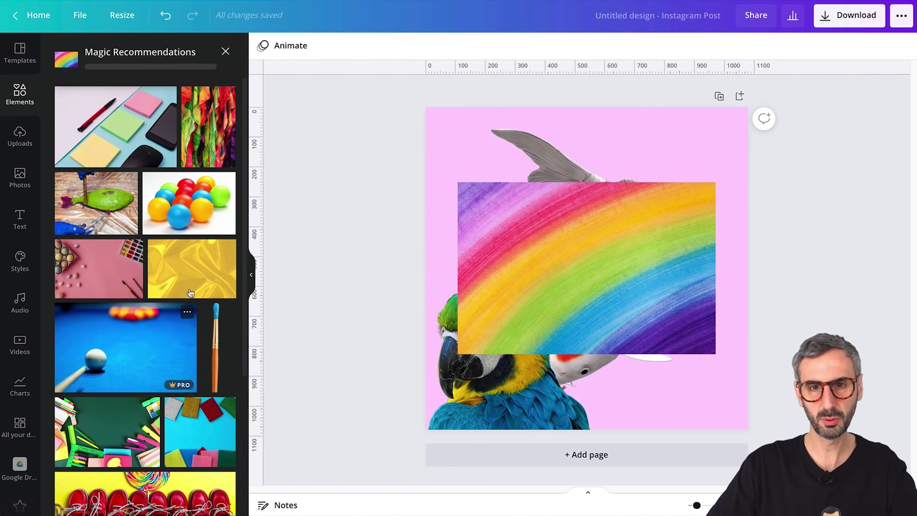
click(211, 210)
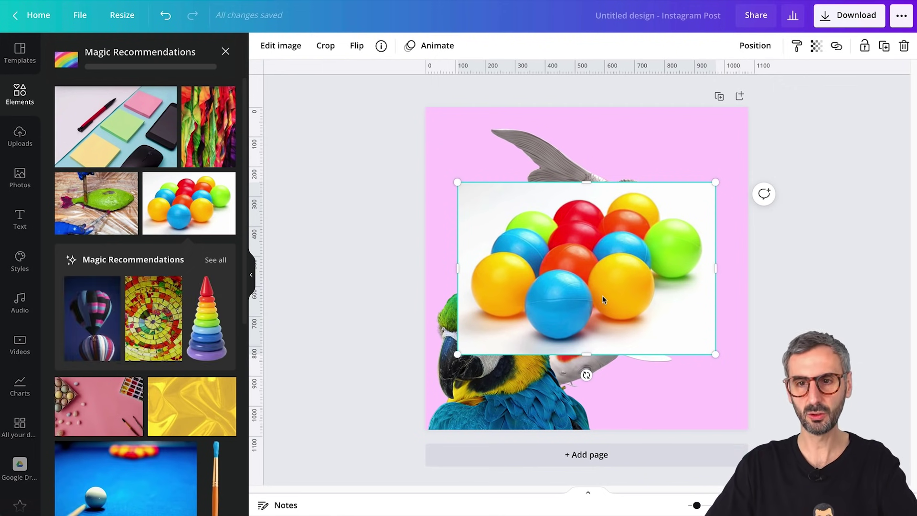
key(ctrl+z)
- Close the rainbow photo's Magic Recommendations and clear the "rainbow" search
scroll(195, 352, down, 4)
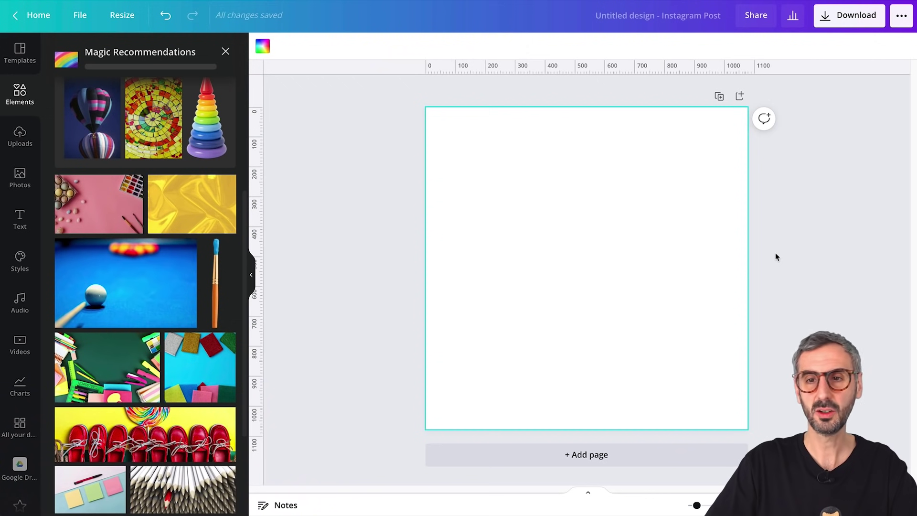
click(221, 56)
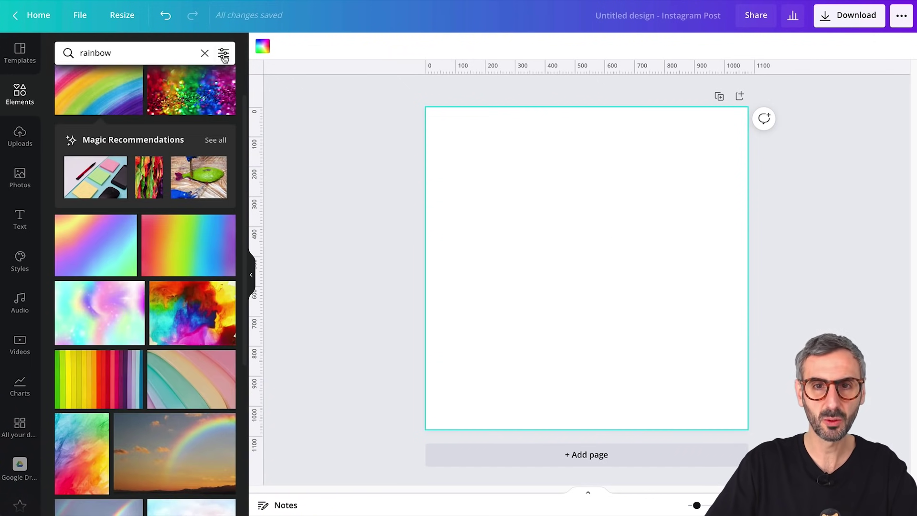
click(202, 53)
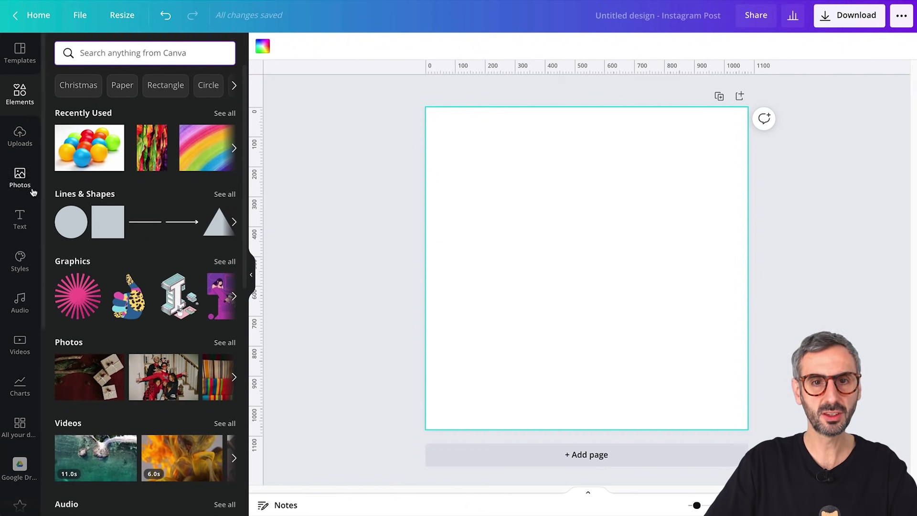
- Open the text options and browse the font combinations
click(19, 222)
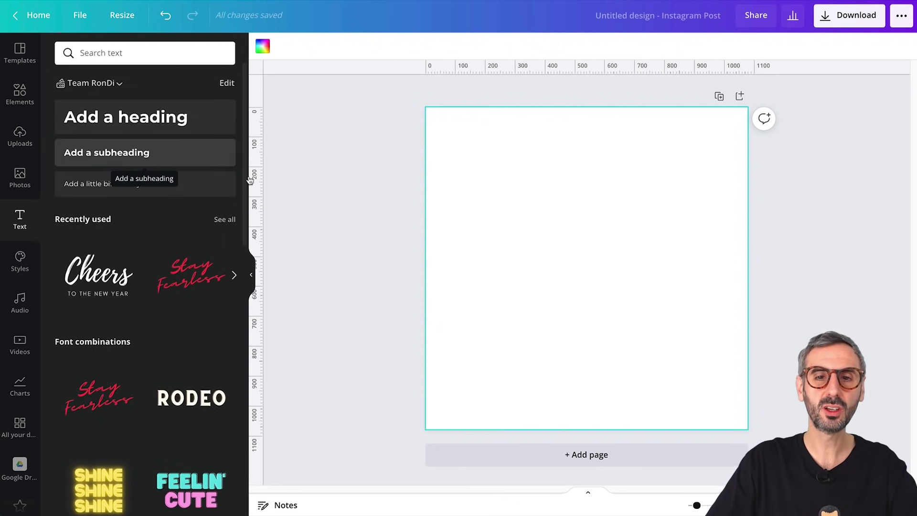
scroll(170, 309, down, 8)
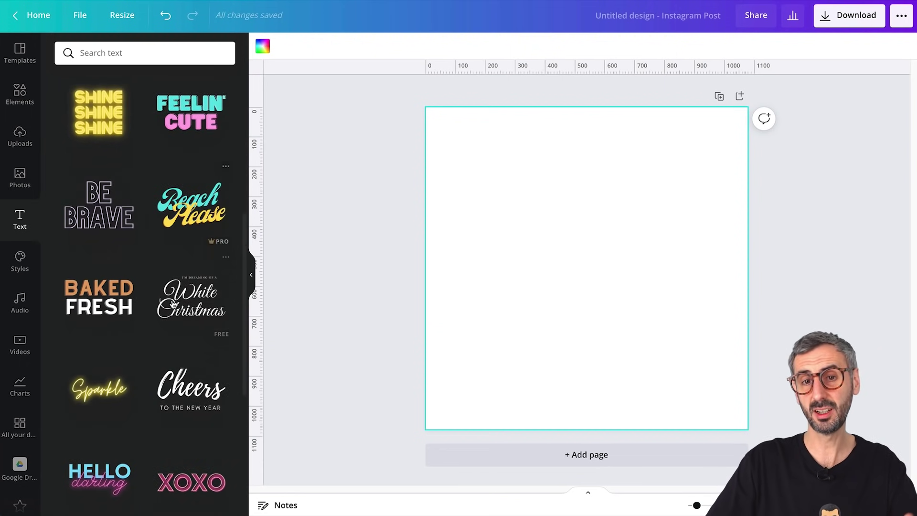
- Browse the font combinations and open the Brand Kit selection, closing it without choosing a kit
scroll(210, 203, down, 12)
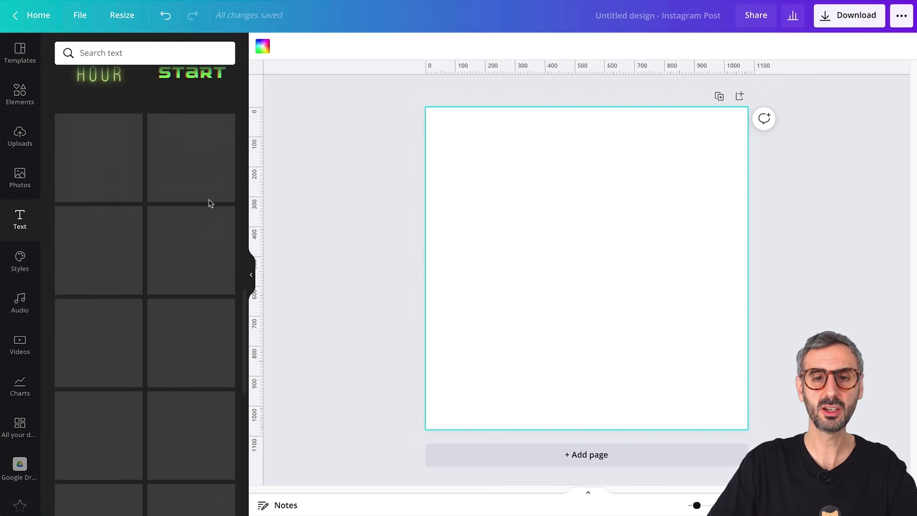
scroll(210, 203, up, 20)
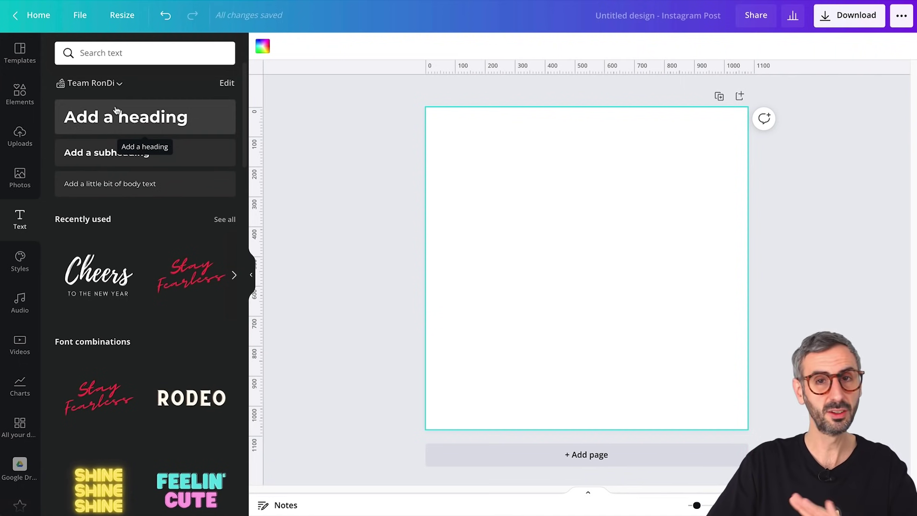
click(120, 84)
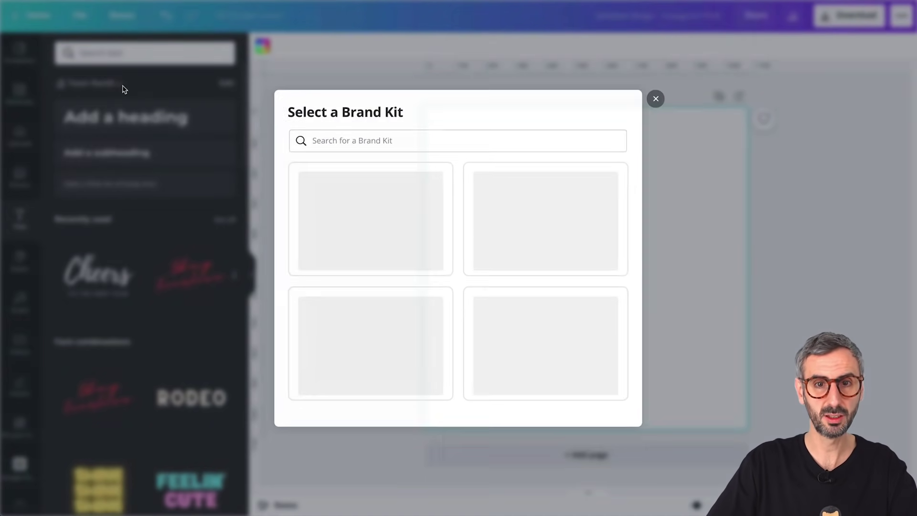
click(662, 93)
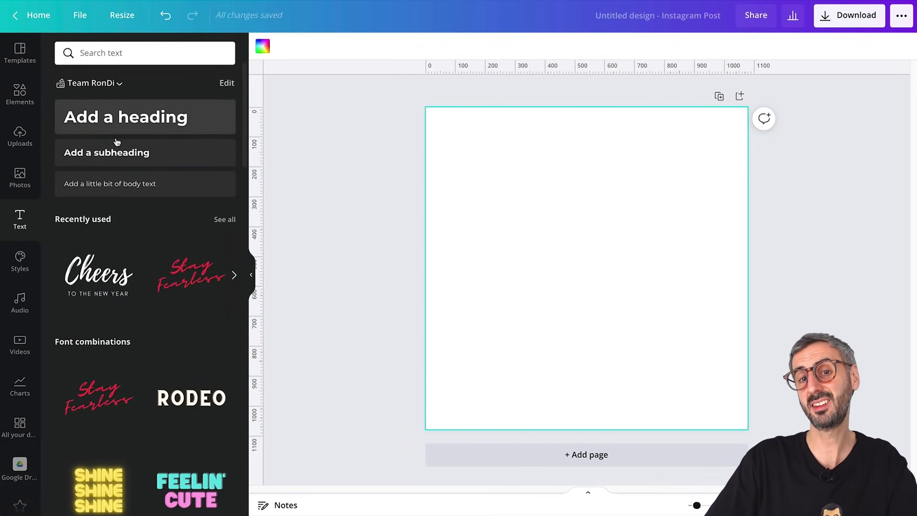
click(314, 169)
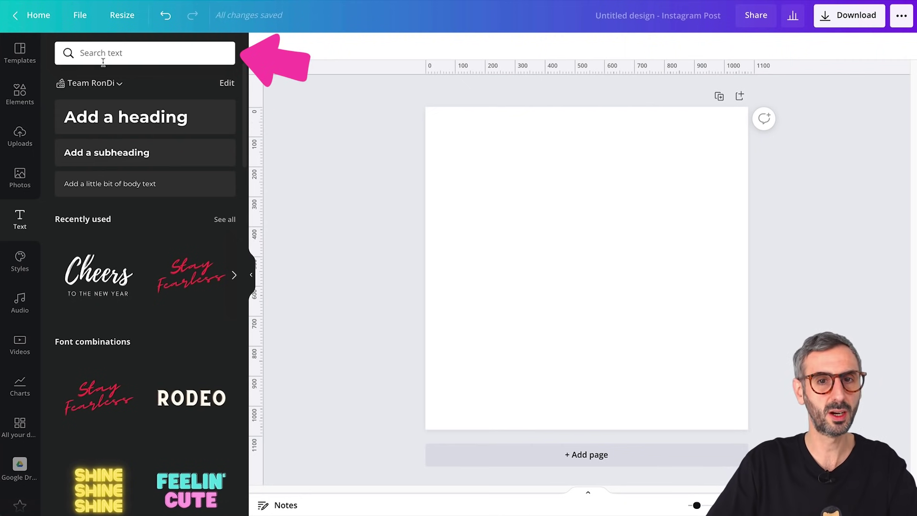
- Search the text options for "montse" to view the matching fonts, and clear the search
click(145, 58)
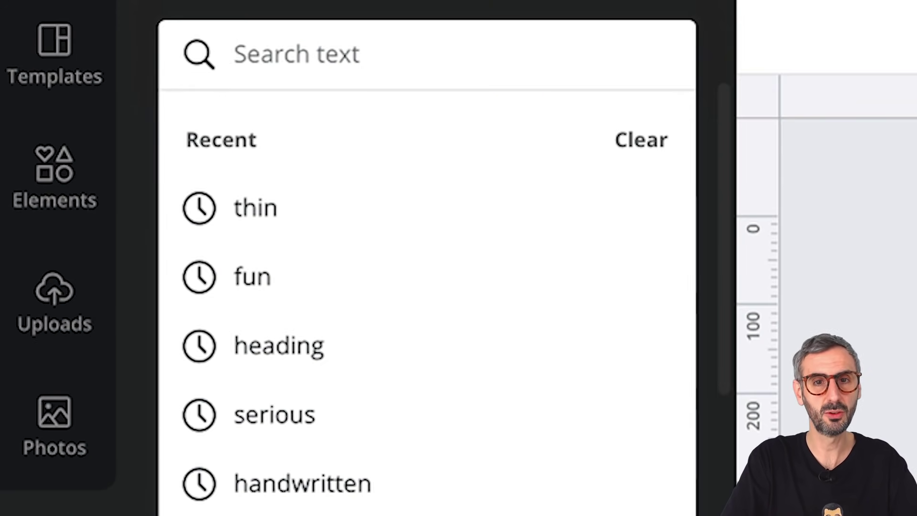
text(mont)
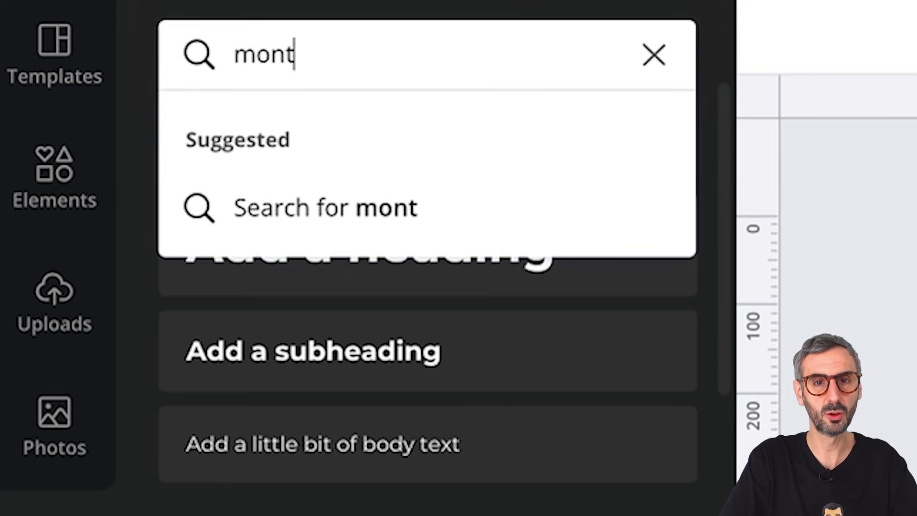
text(se)
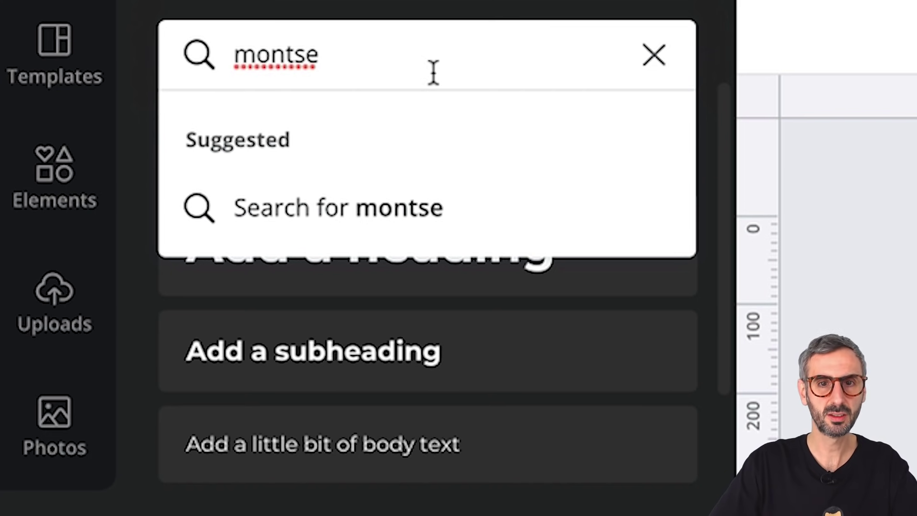
key(Return)
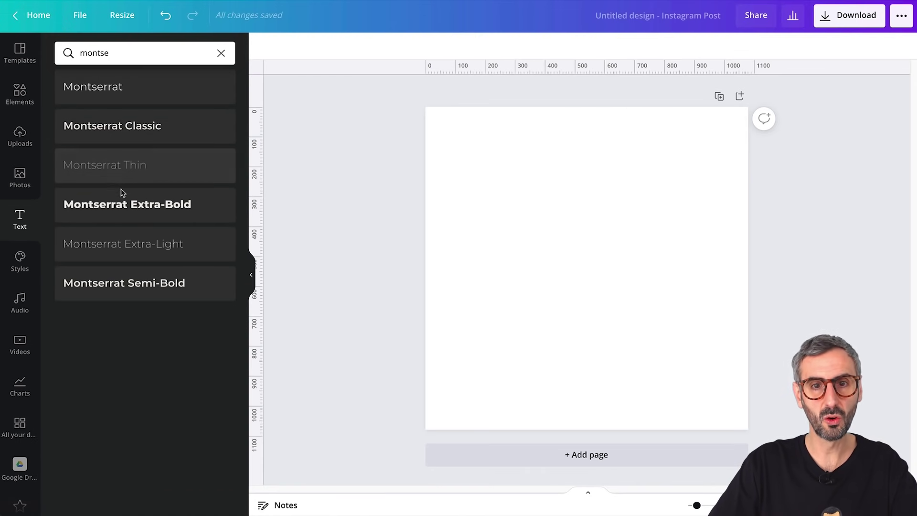
click(221, 53)
- Search the text options for "bold" and add a text in the Nourd Bold font to the page
click(154, 62)
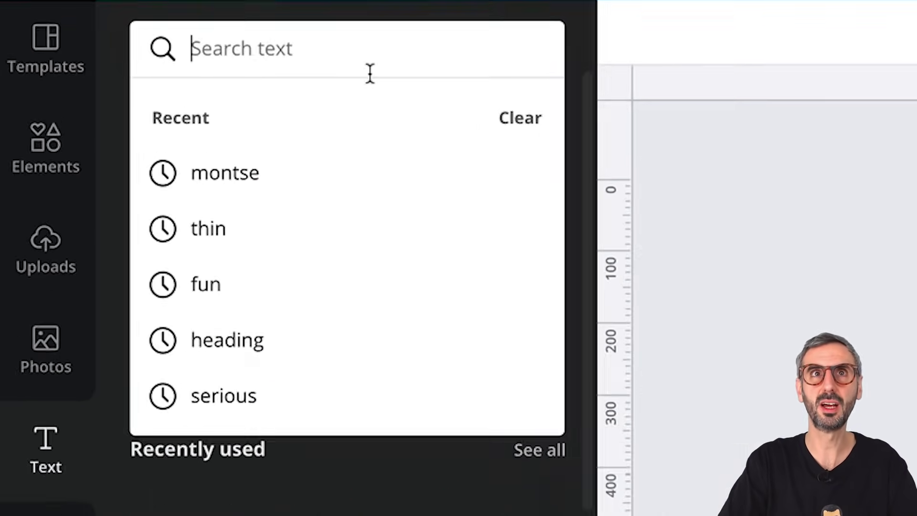
text(bold)
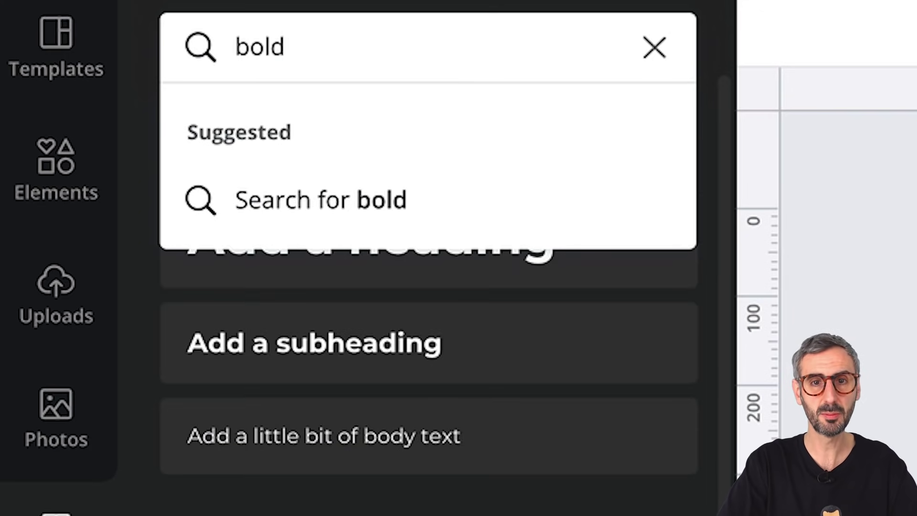
key(Return)
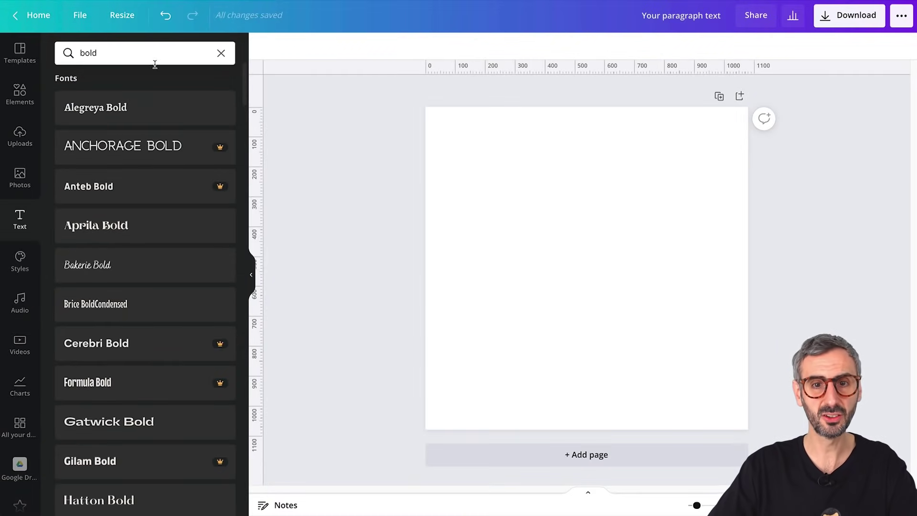
scroll(159, 181, down, 2)
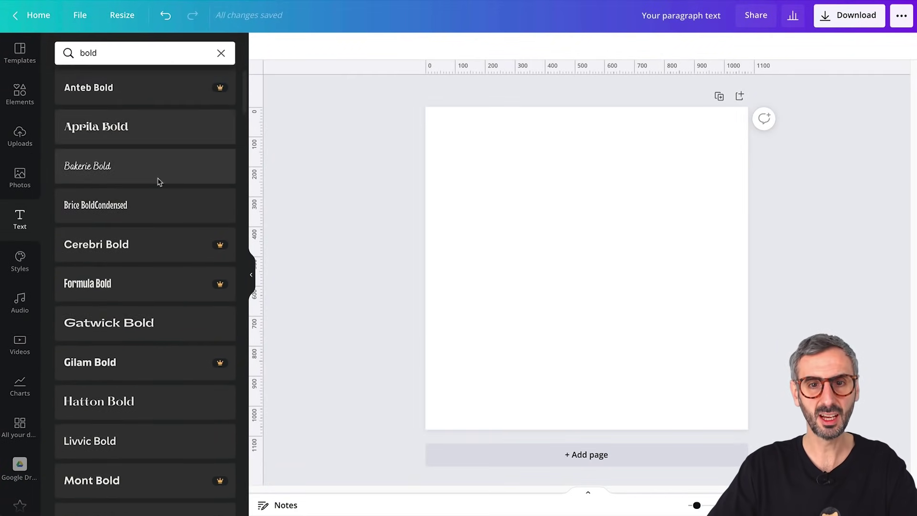
scroll(159, 181, down, 1)
scroll(173, 333, down, 5)
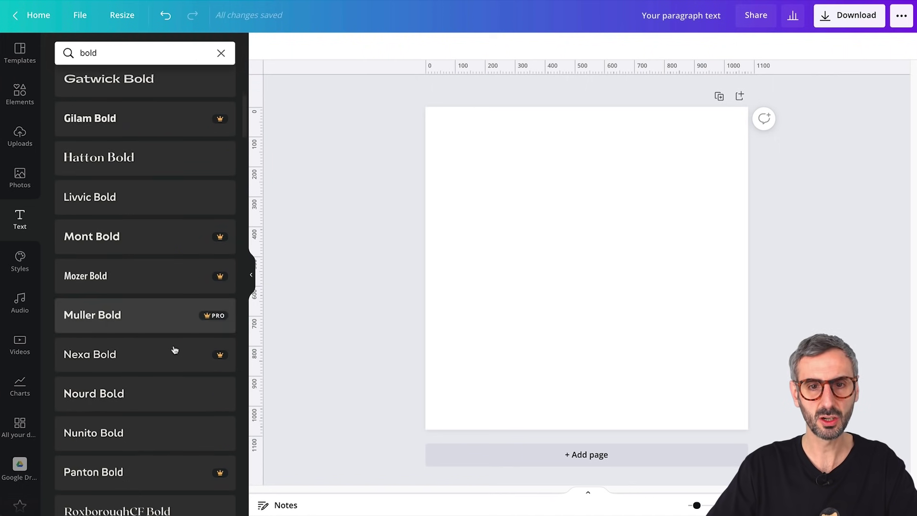
click(147, 311)
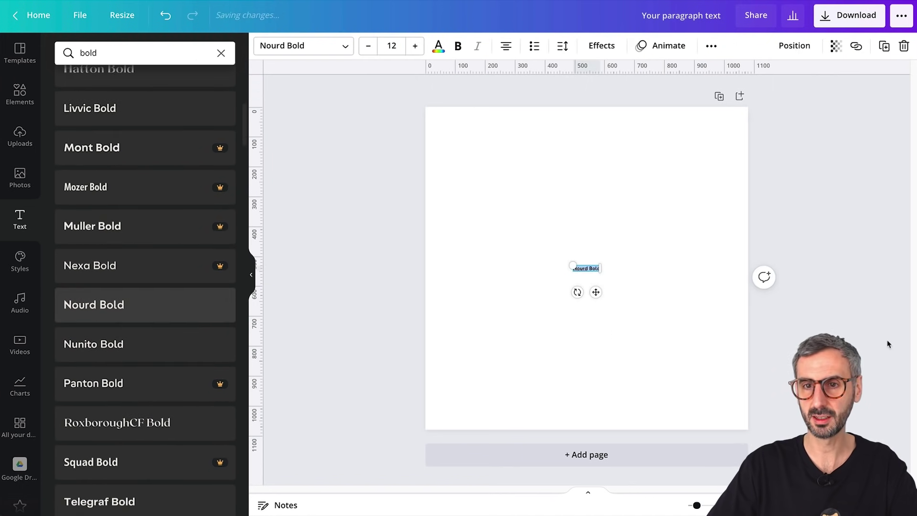
- Enlarge the Nourd Bold text to about font size 66.2 and place it horizontally centred in the upper part of the page
drag(568, 264, 450, 231)
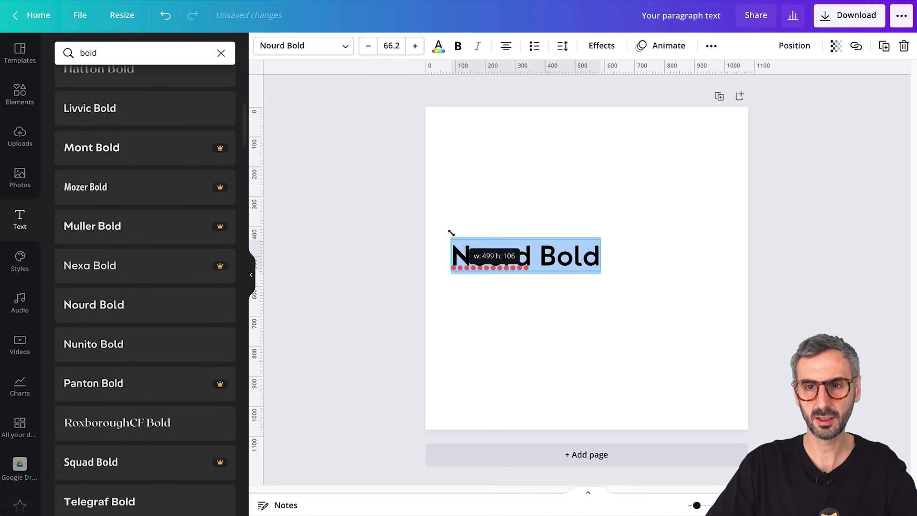
drag(545, 253, 607, 229)
click(563, 327)
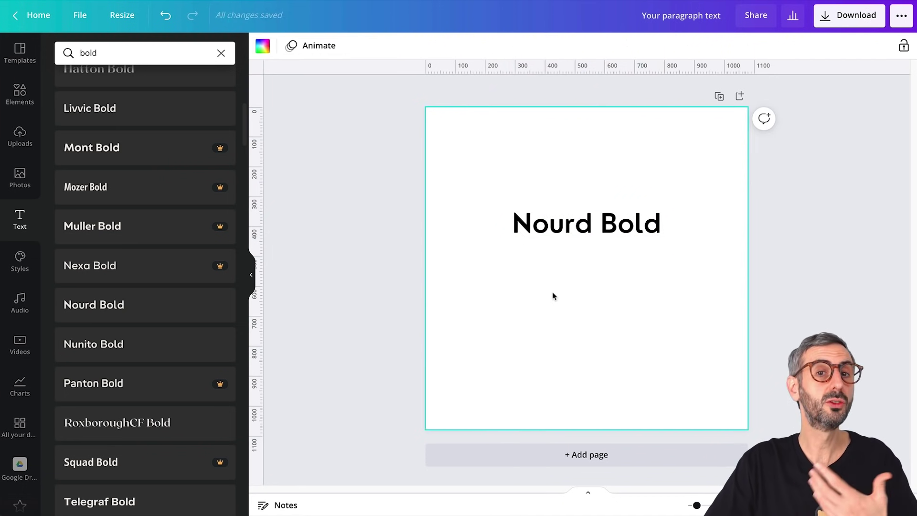
click(138, 57)
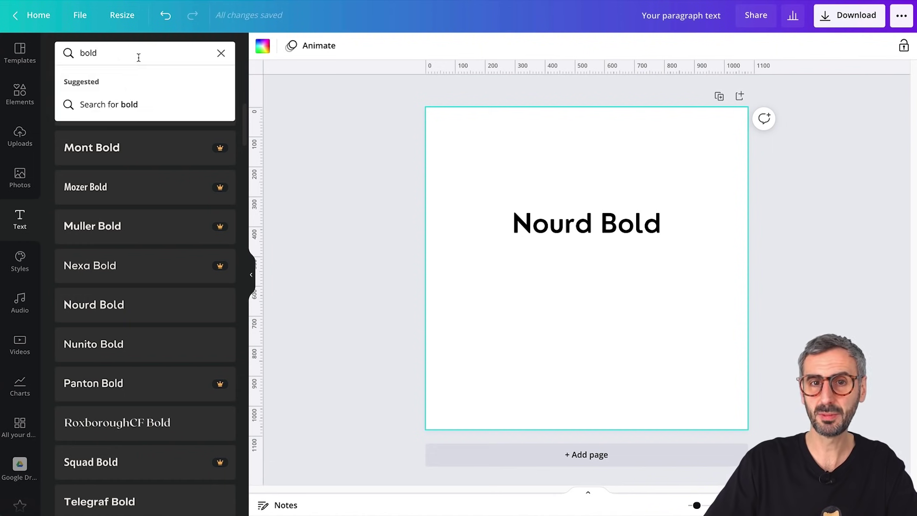
drag(582, 221, 582, 196)
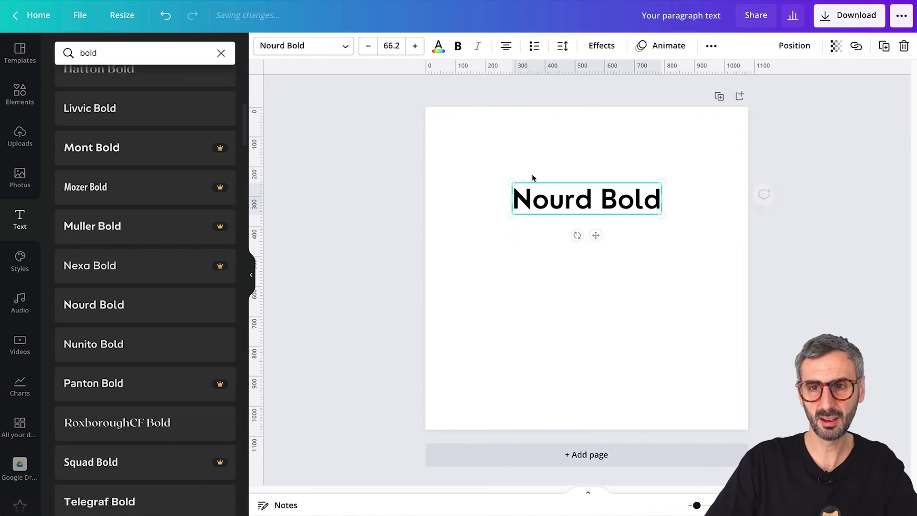
click(161, 61)
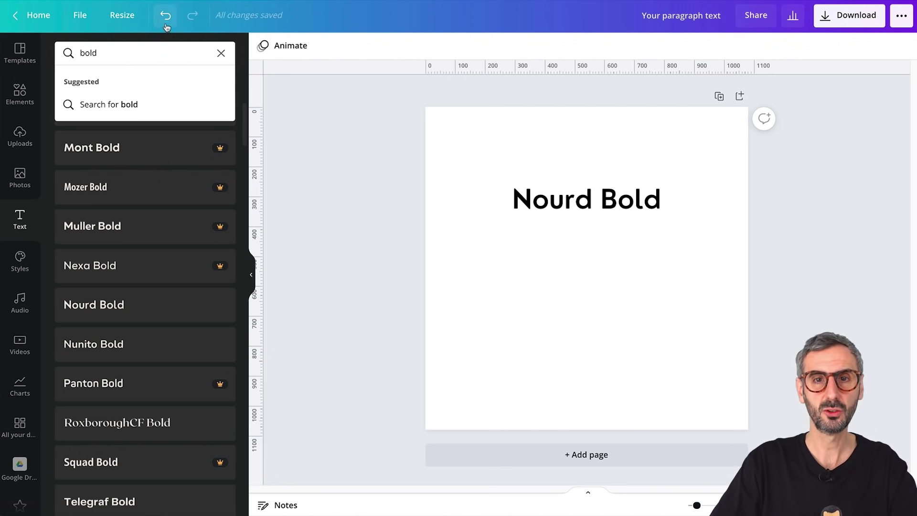
click(314, 110)
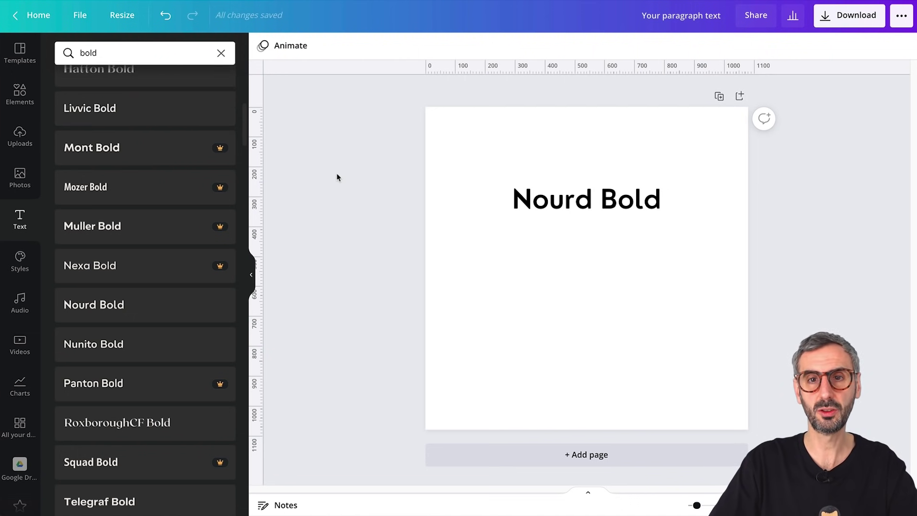
- Search the font list of the Nourd Bold text for "bold", look through the matching fonts, and close the list without changing the font
click(587, 203)
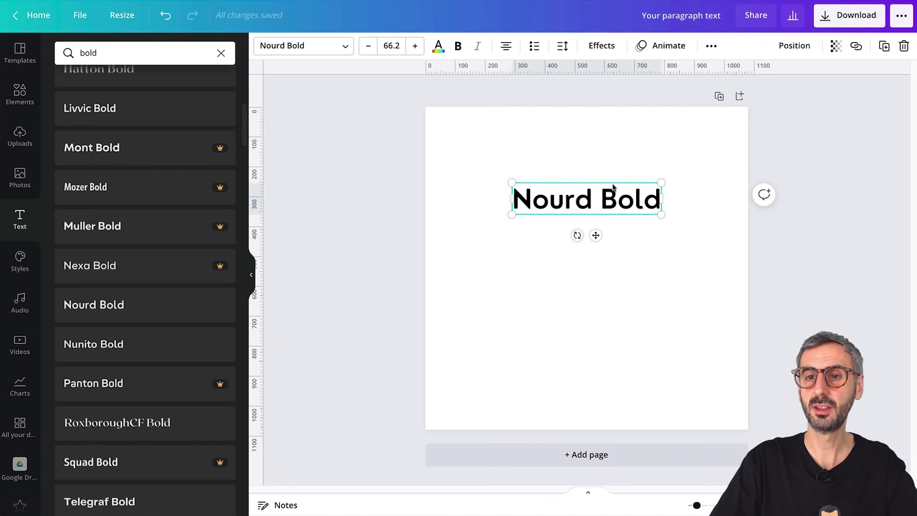
click(329, 49)
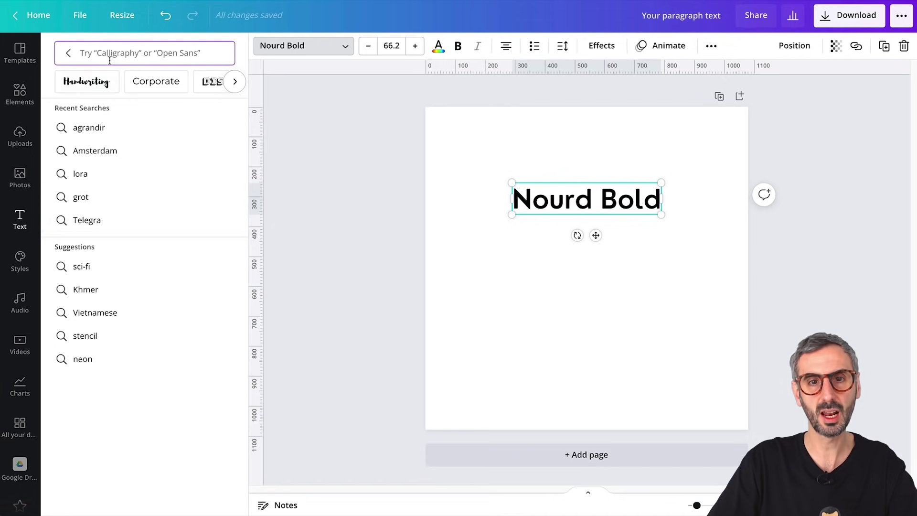
text(bold)
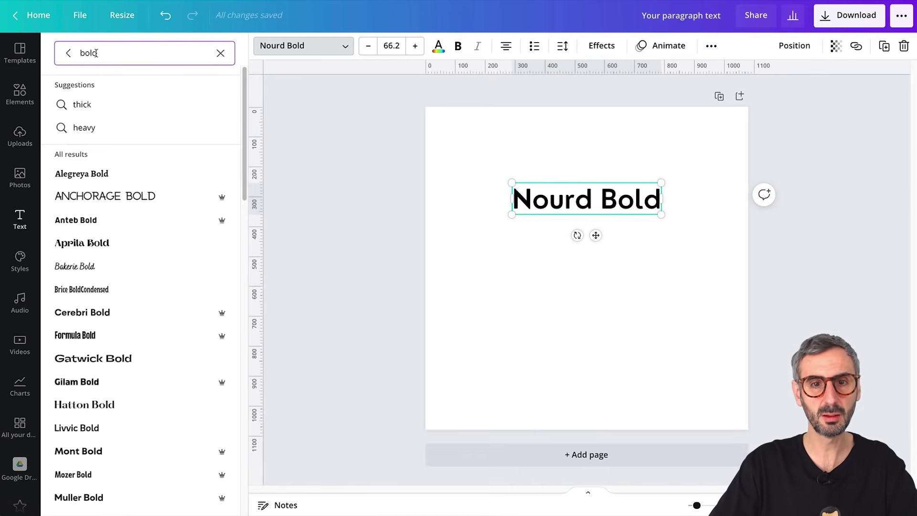
scroll(102, 316, down, 5)
scroll(102, 316, down, 6)
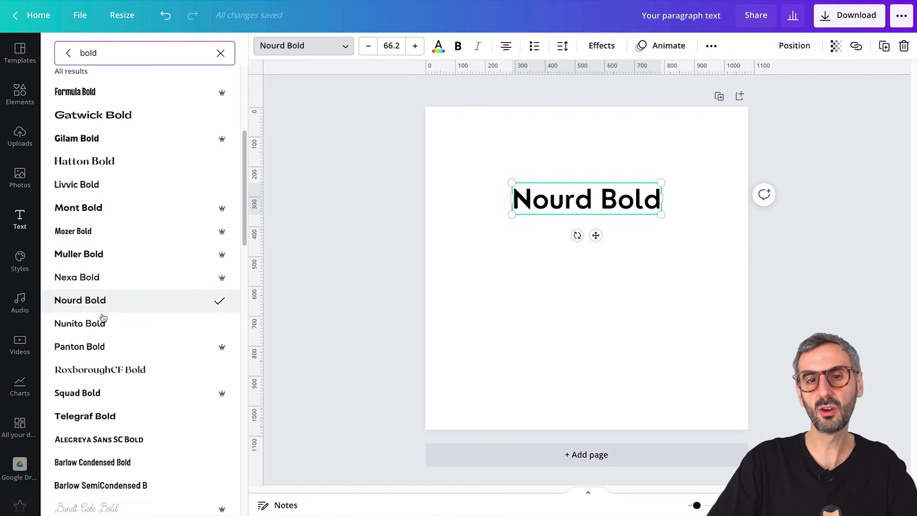
scroll(101, 399, up, 10)
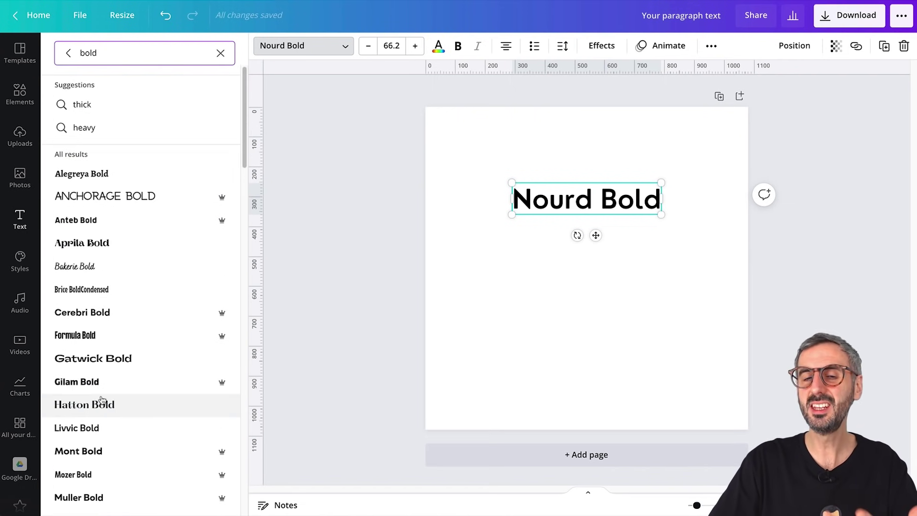
scroll(119, 315, down, 2)
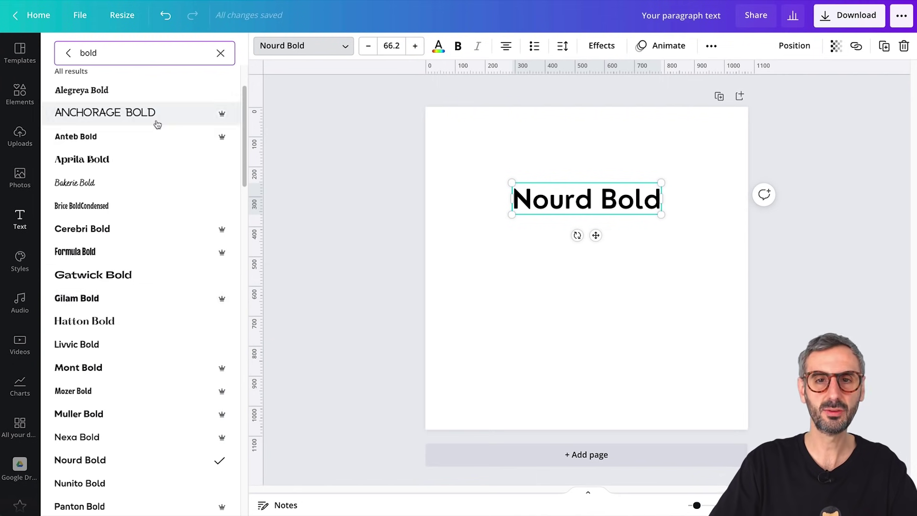
scroll(148, 119, up, 2)
click(220, 53)
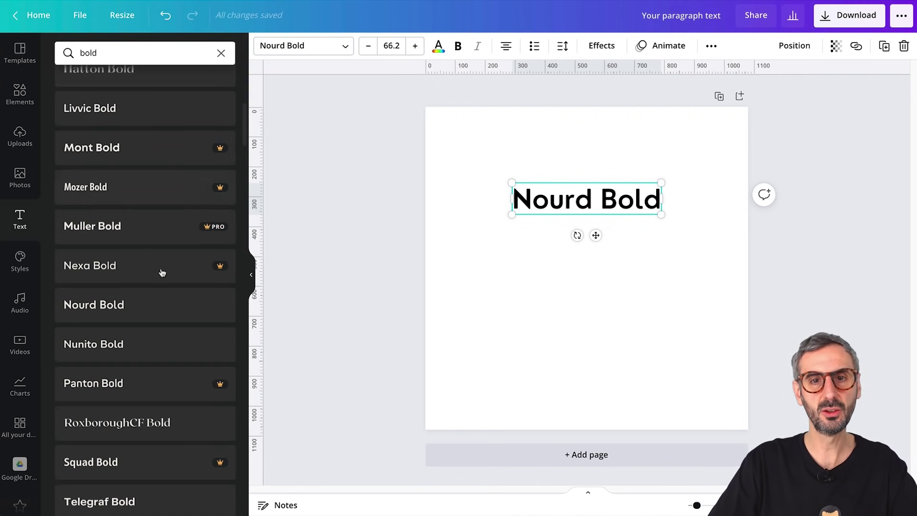
- Replace the "bold" text search with "fun" and add a text in the Hitchcut font to the page
scroll(160, 325, down, 3)
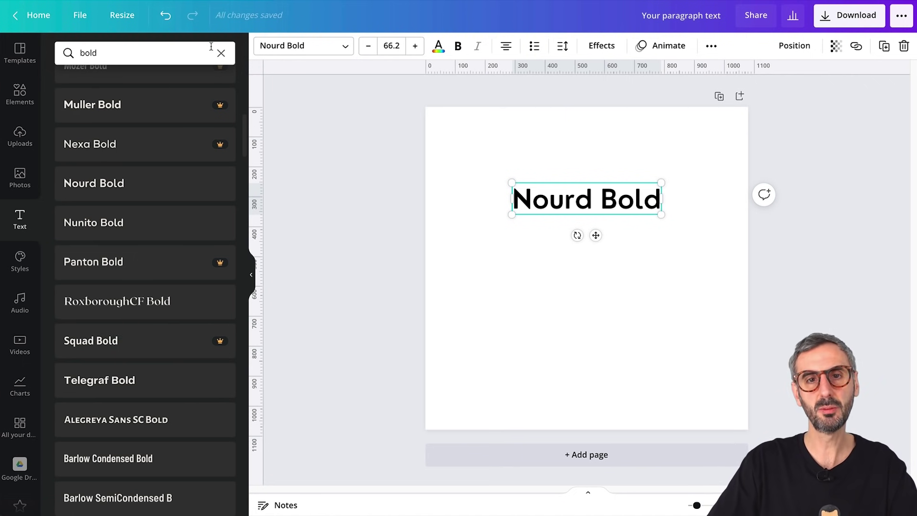
drag(116, 51, 53, 54)
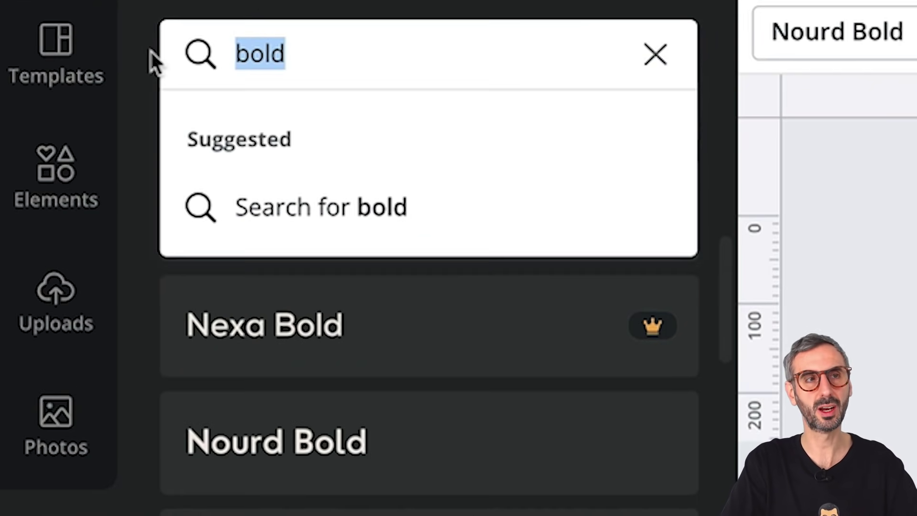
text(fun)
key(Return)
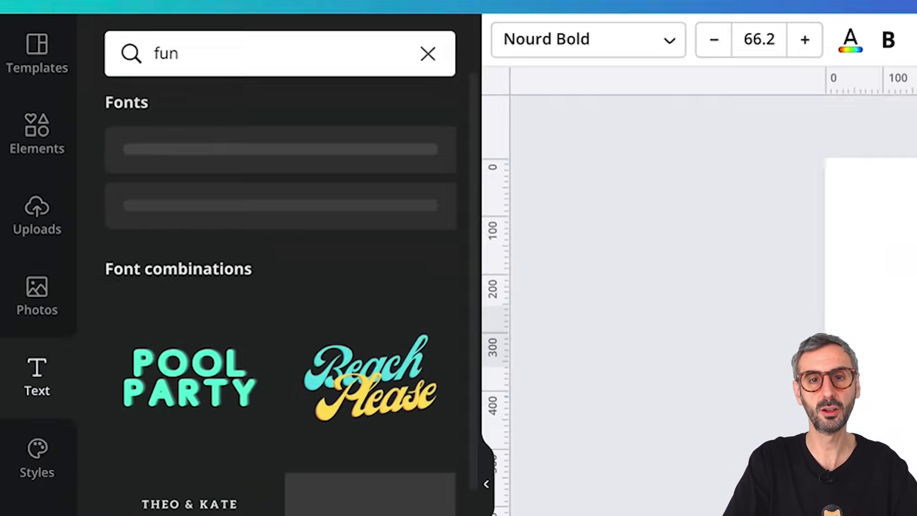
scroll(121, 158, down, 2)
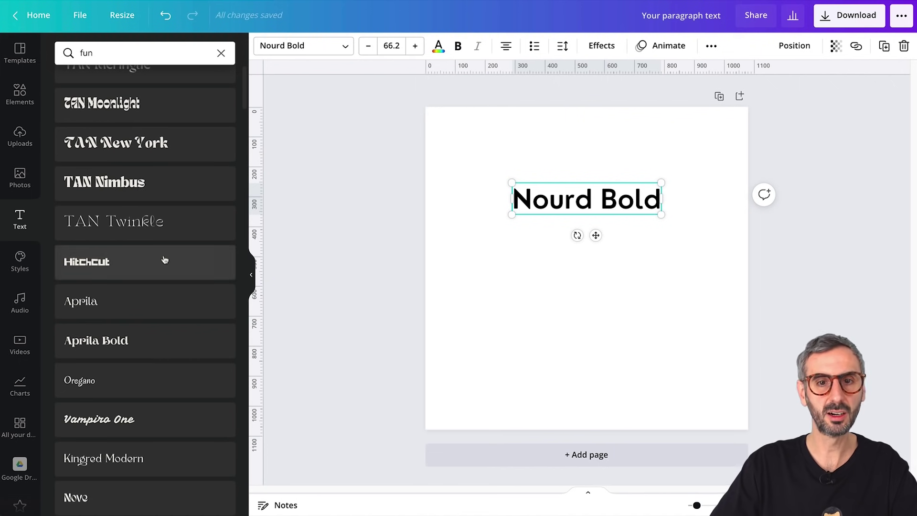
click(146, 236)
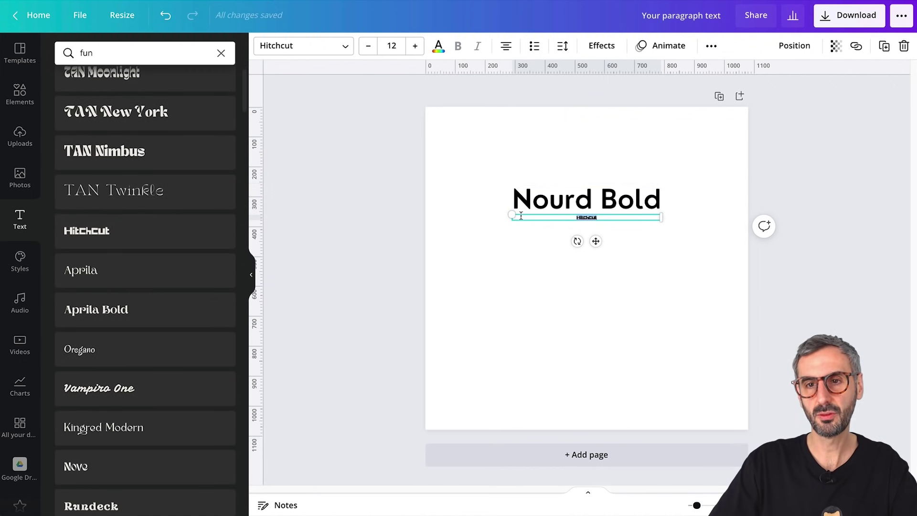
- Widen the Hitchcut text box toward the page's left side and set its font size to 100
drag(512, 215, 344, 208)
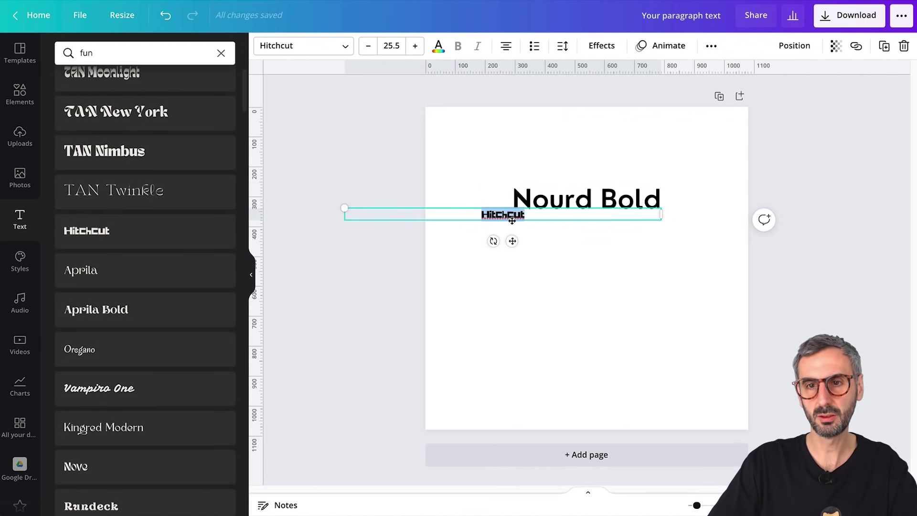
click(392, 48)
key(Return)
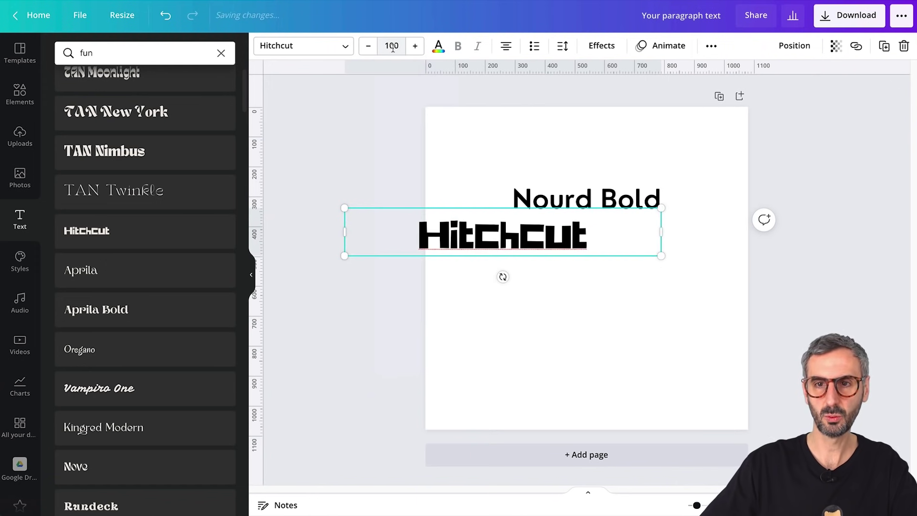
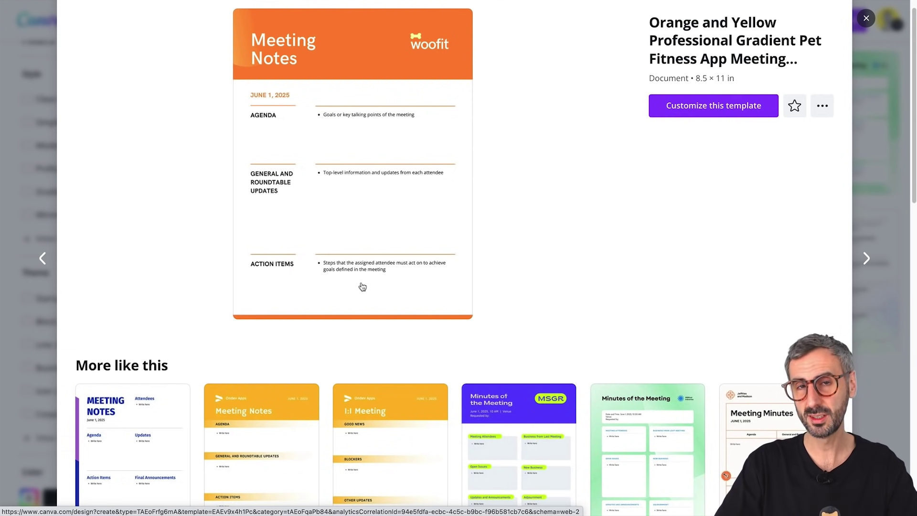
- Preview the yellow 1:1 Meeting agenda among the templates similar to the orange Meeting Notes, and return to the meeting minutes results
scroll(362, 286, down, 3)
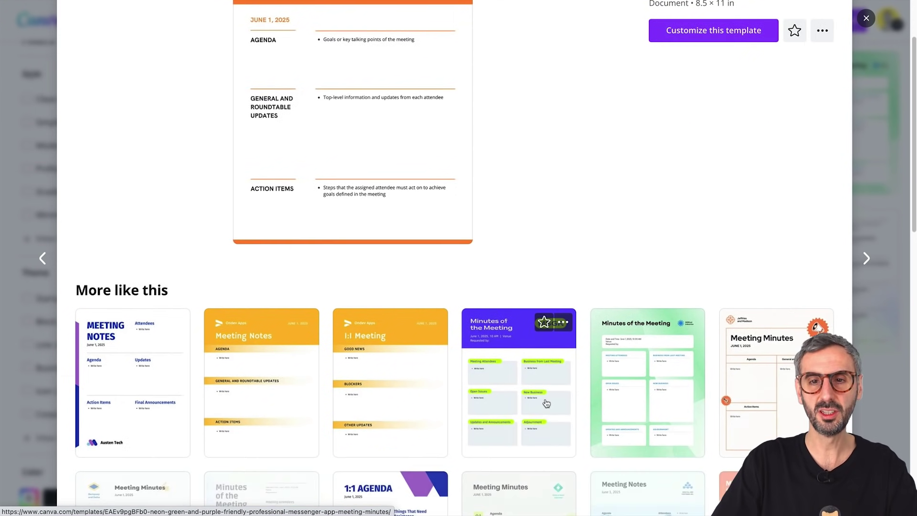
click(424, 357)
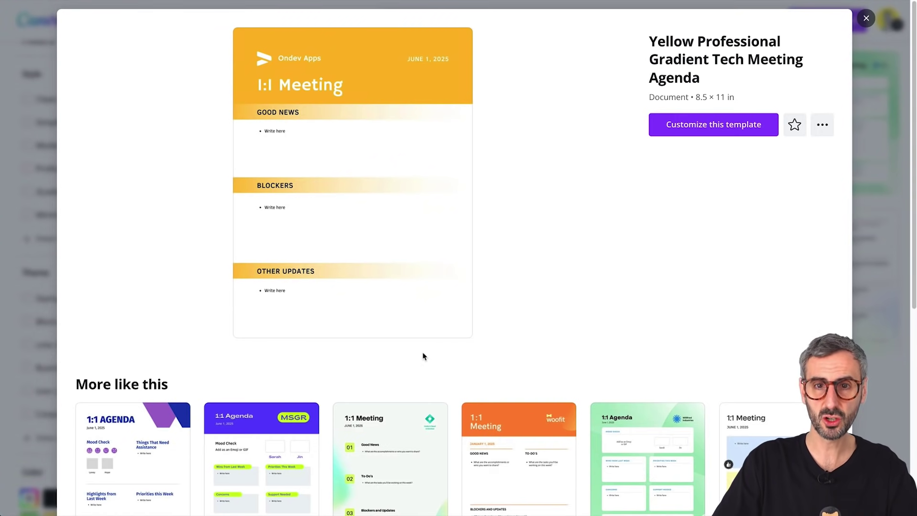
click(866, 19)
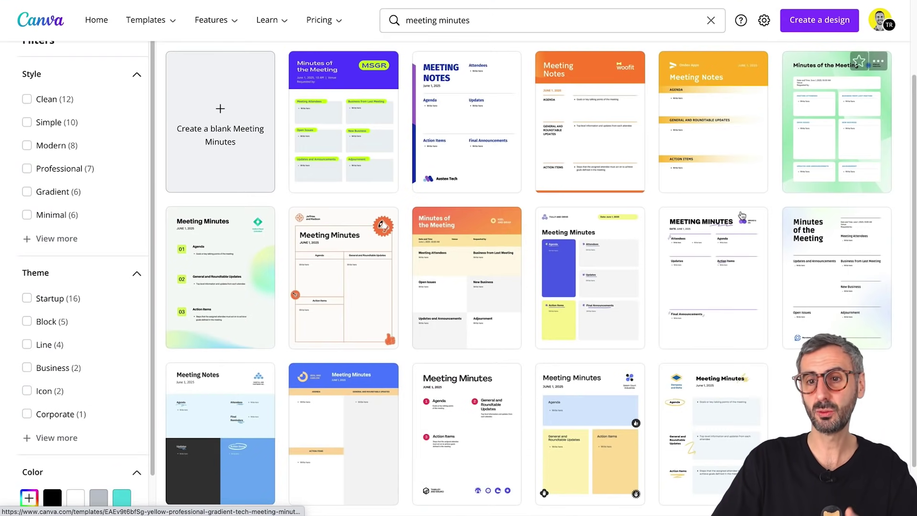
- Preview the Red and Orange Color Blocks Gradient Meeting Minutes template, close it, and open the blue and yellow block Meeting Minutes template
click(480, 294)
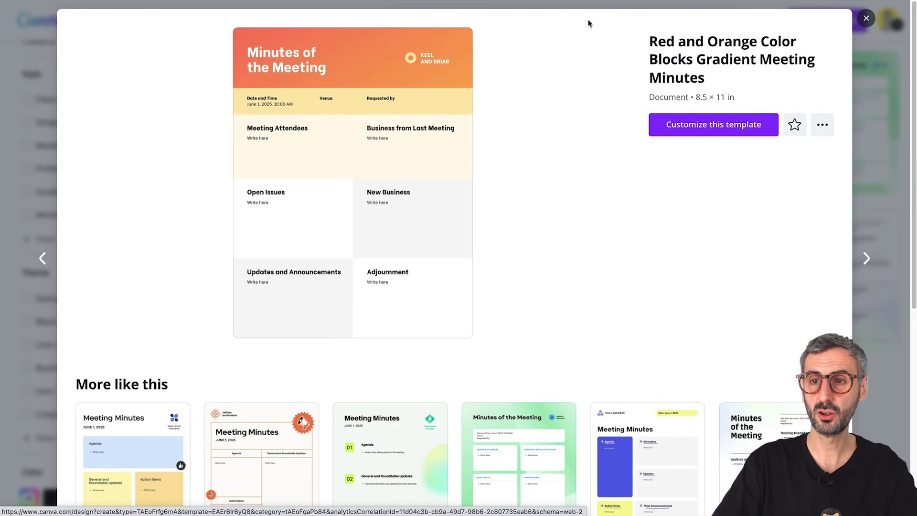
click(866, 20)
scroll(639, 299, down, 1)
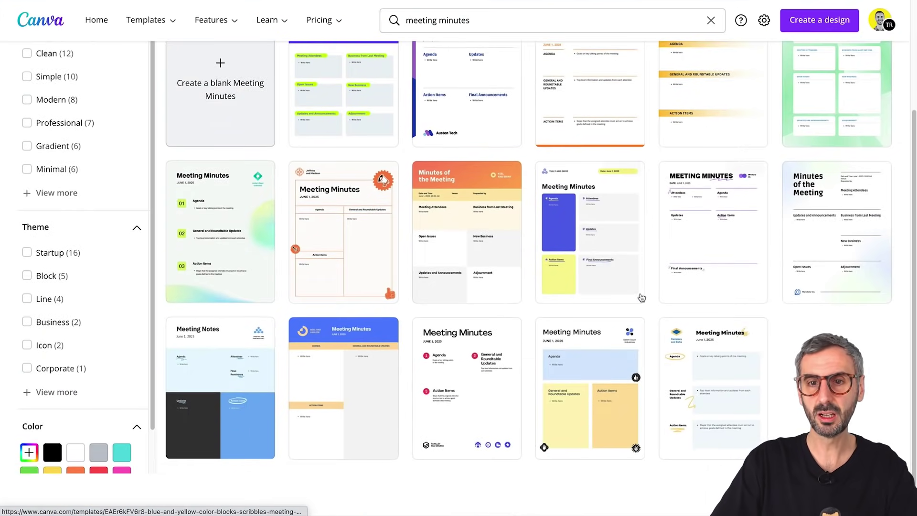
click(598, 256)
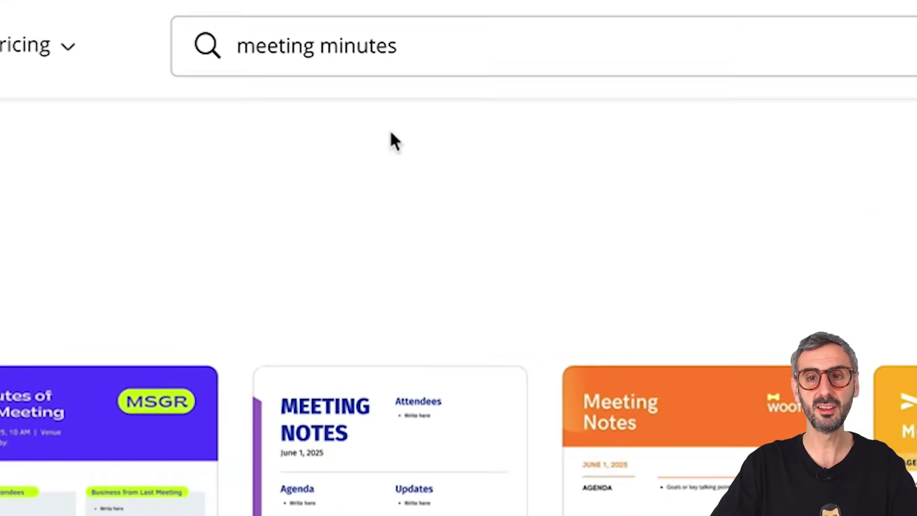
- Replace the "meeting minutes" template search with "agenda presentations"
drag(436, 40, 230, 38)
text(agenda presentations)
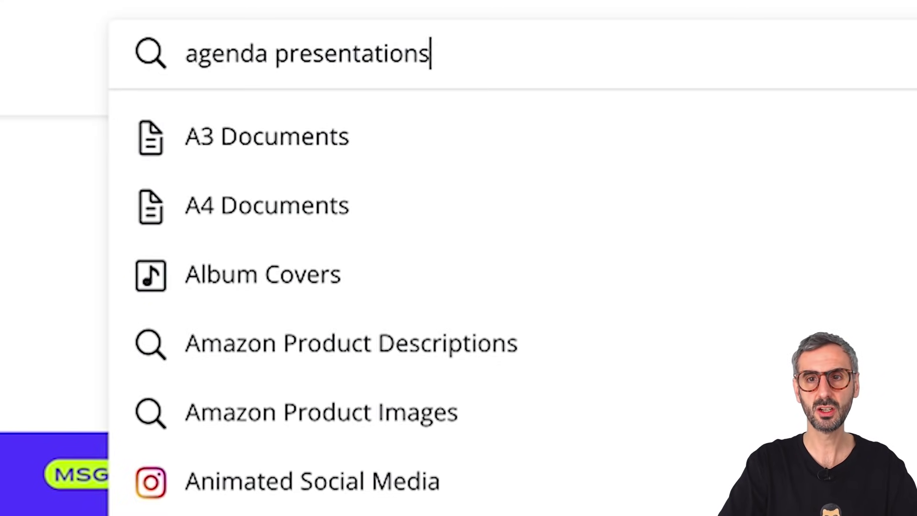
key(Return)
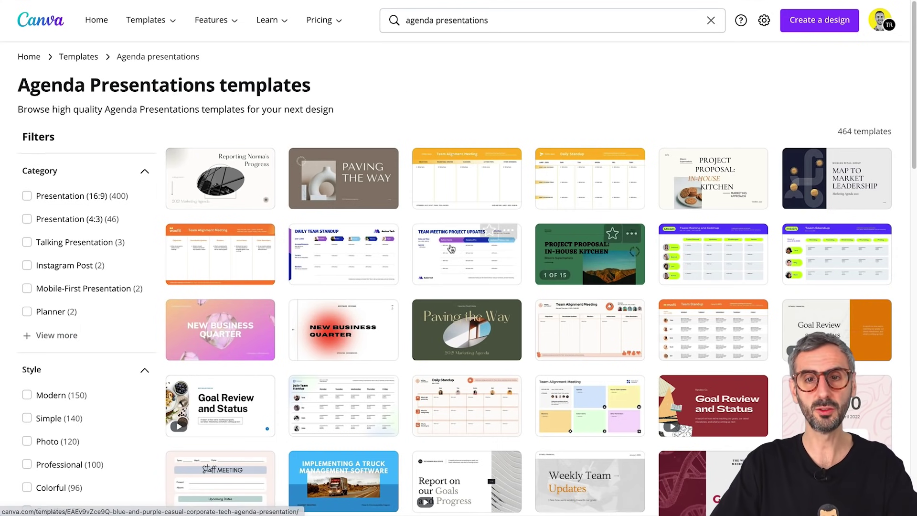
- Preview the orange woofit Team Alignment Meeting template and its similar Team Standup template, and return to the Team Alignment Meeting preview
click(258, 243)
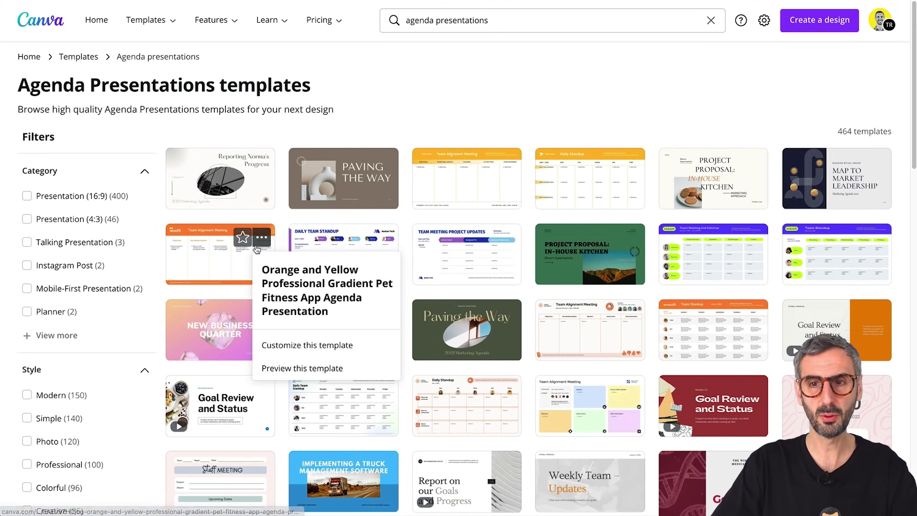
click(207, 263)
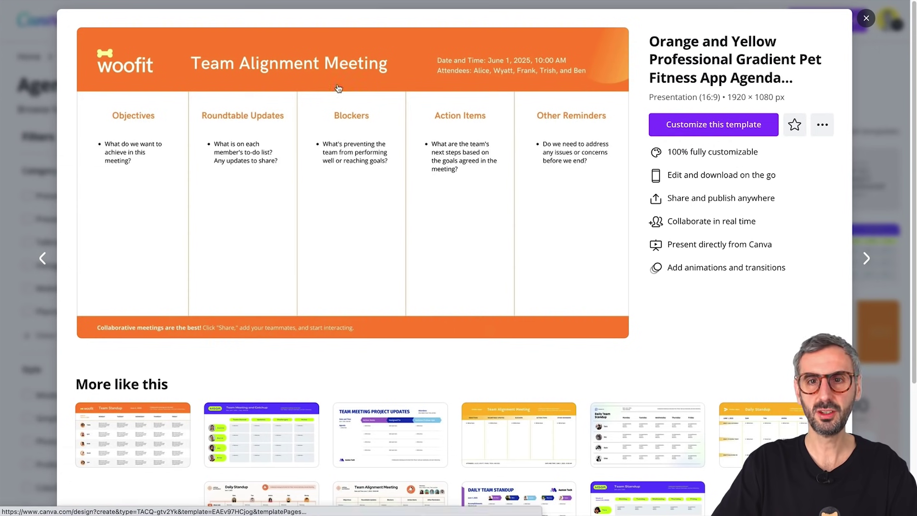
scroll(366, 88, down, 3)
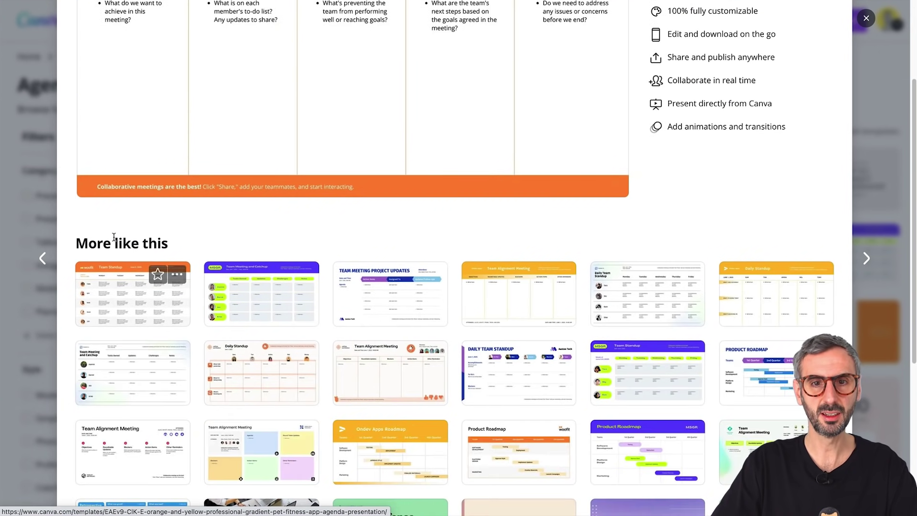
click(139, 305)
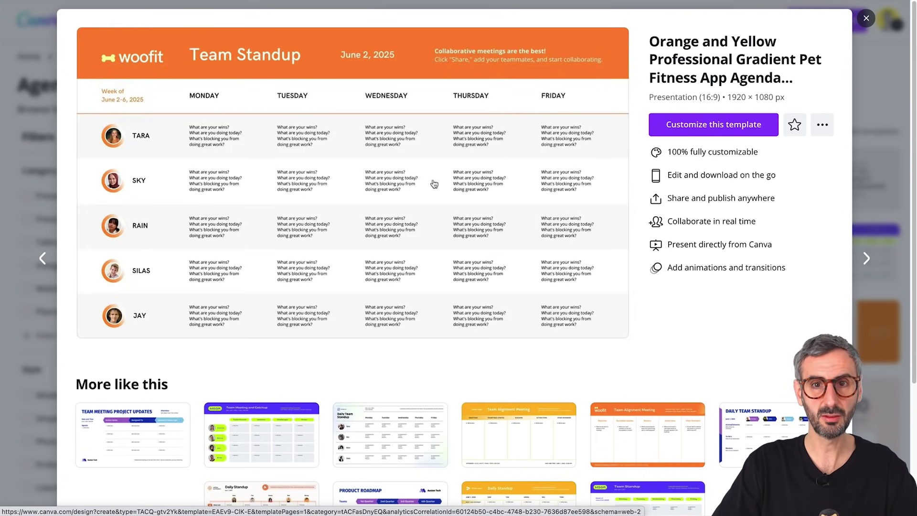
scroll(630, 325, down, 2)
click(633, 323)
- Open the woofit Product Roadmap from the similar templates, look through its own similar designs, and close the preview
scroll(635, 327, down, 5)
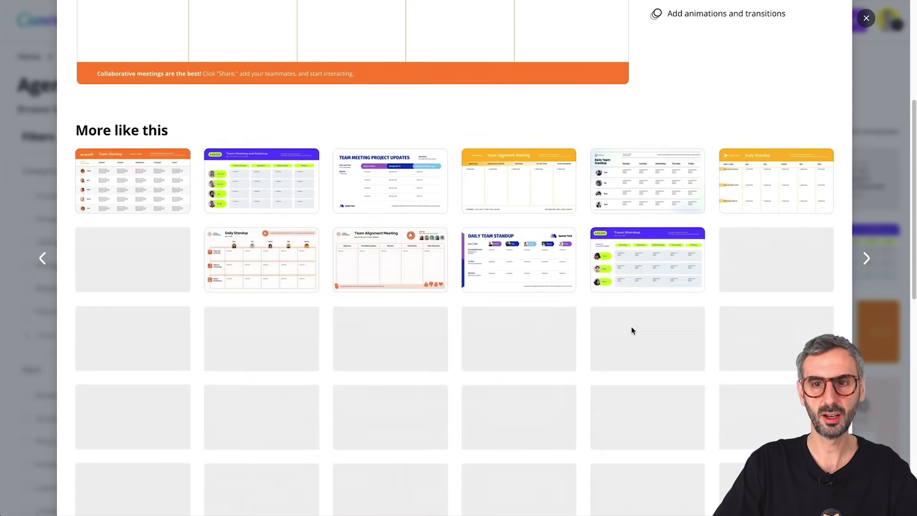
click(525, 288)
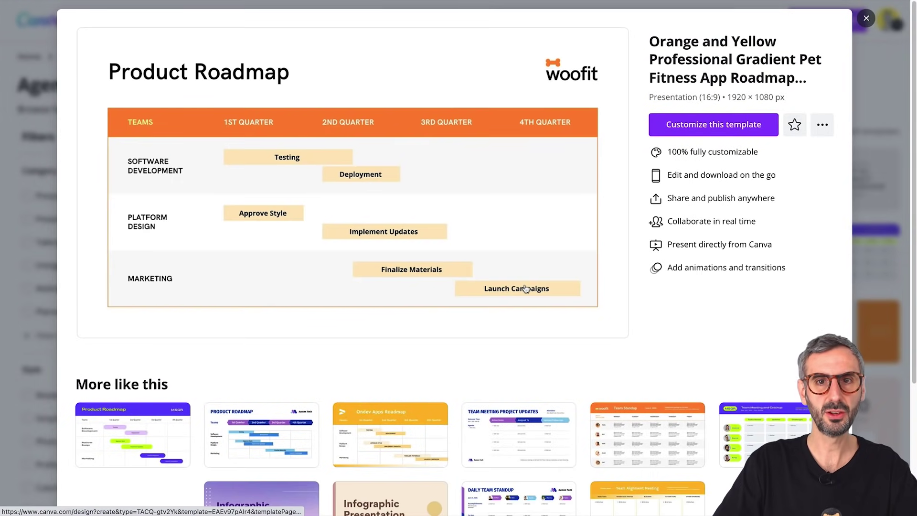
scroll(525, 288, down, 5)
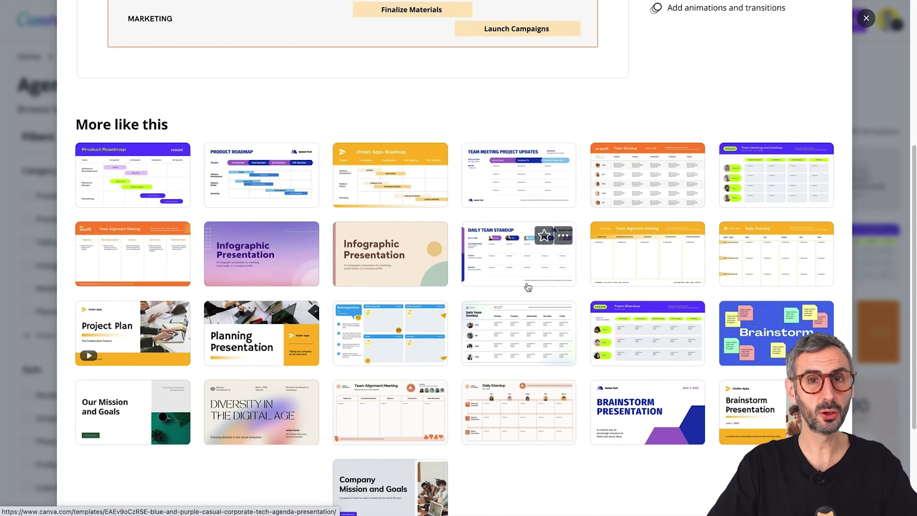
scroll(528, 286, up, 10)
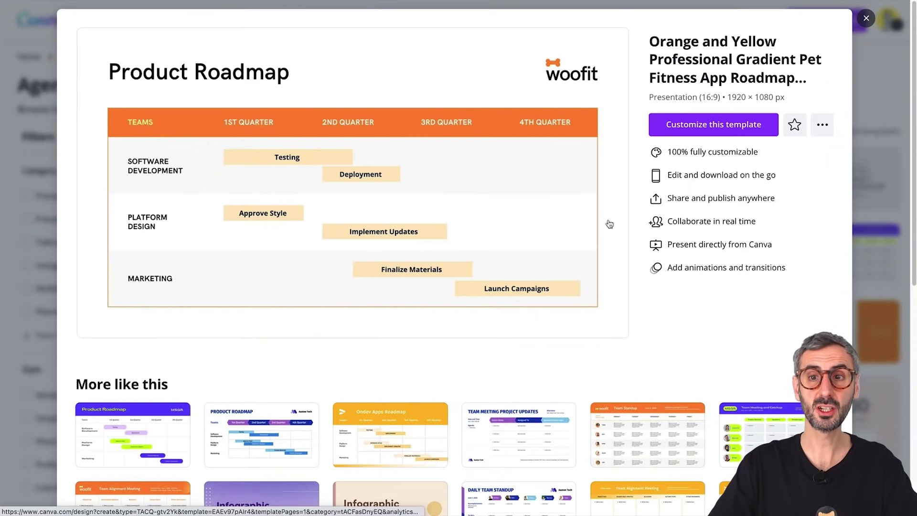
click(865, 18)
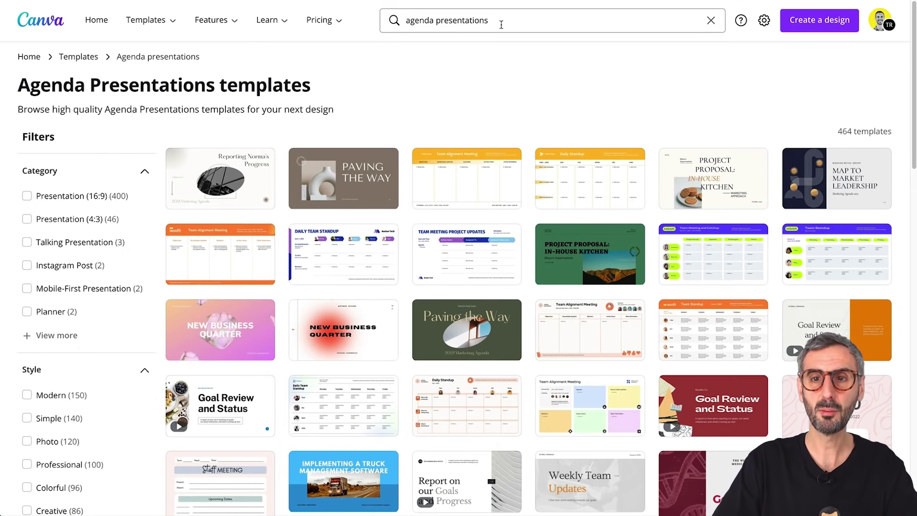
- Preview the Yellow Professional Gradient Tech Agenda Presentation and examine the similar templates for matching yellow Ondev Apps designs
click(591, 182)
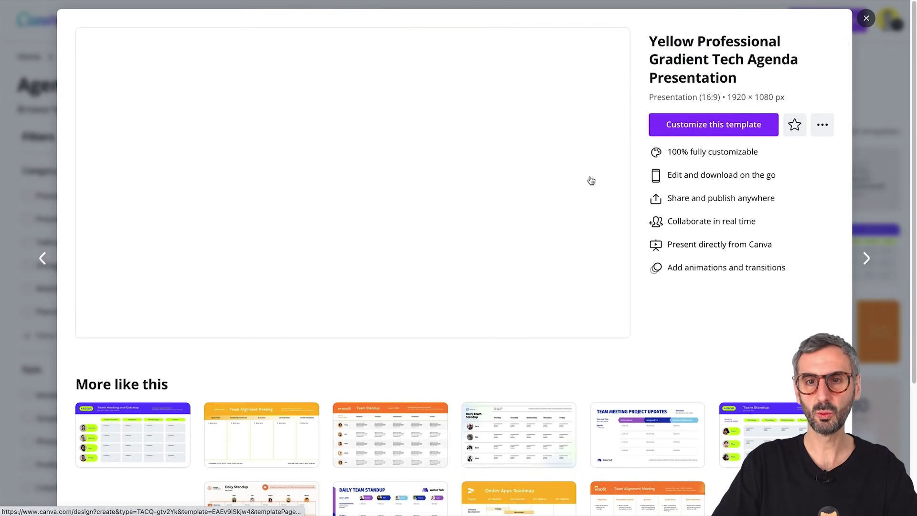
scroll(423, 139, down, 3)
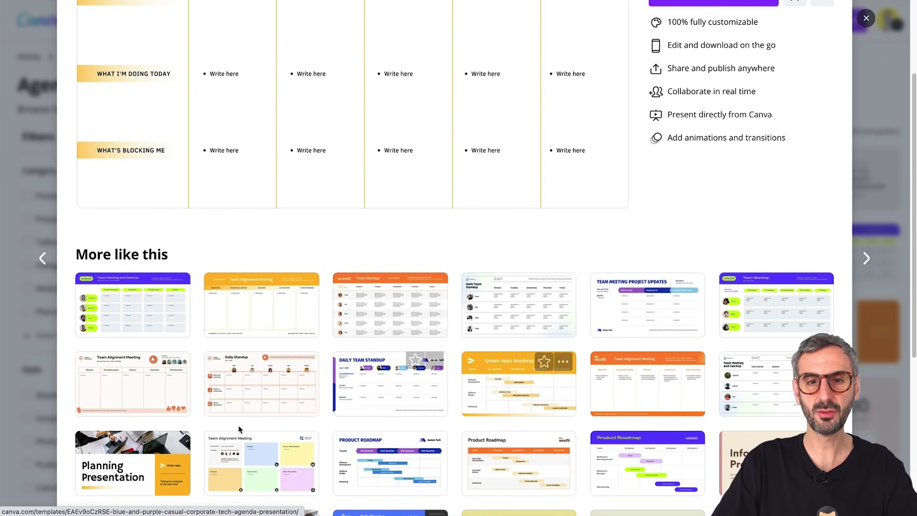
scroll(186, 396, down, 3)
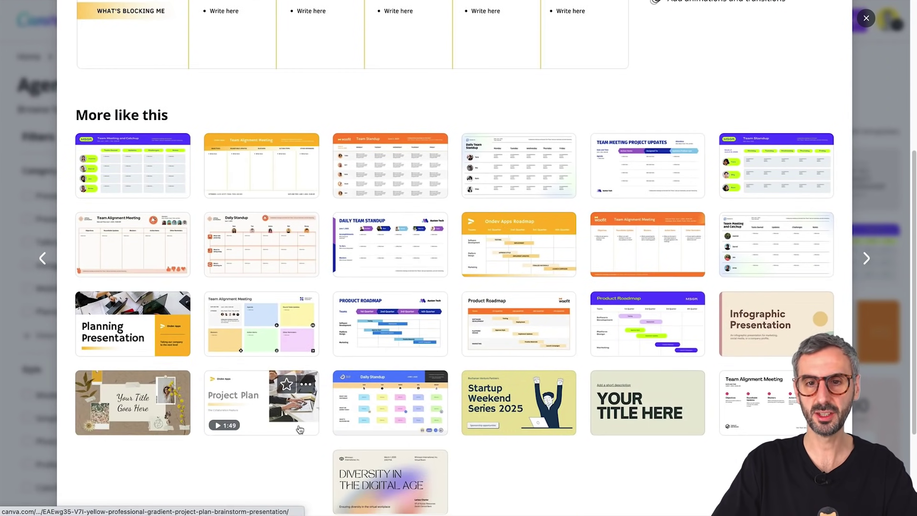
scroll(112, 289, up, 2)
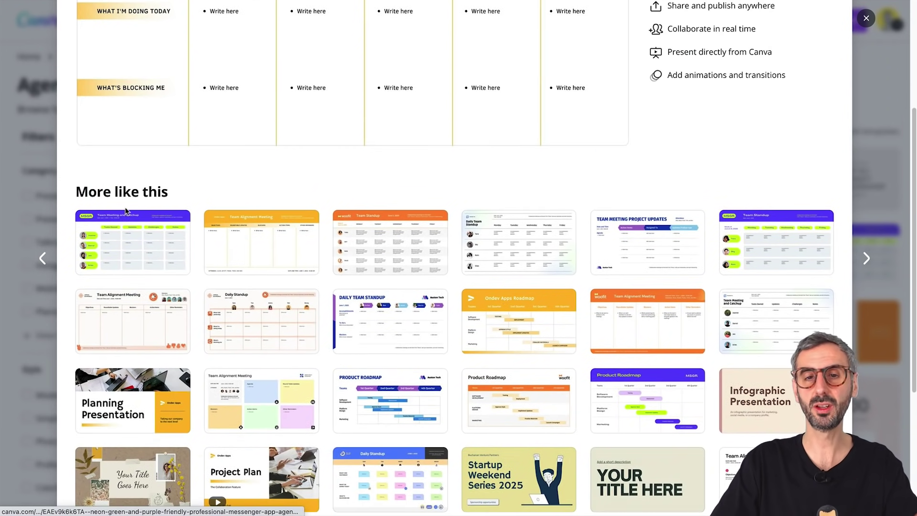
scroll(134, 363, down, 1)
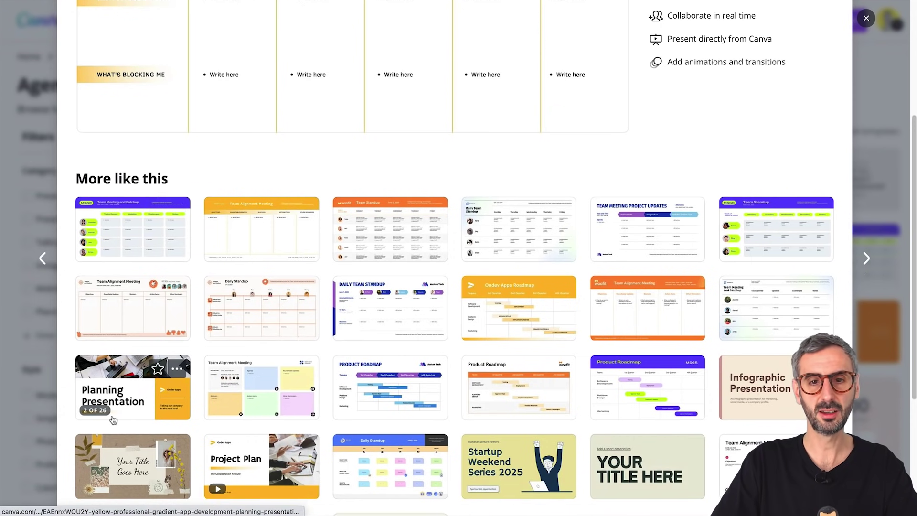
- Open the yellow Planning Presentation from the similar templates and browse its slide thumbnails
click(163, 400)
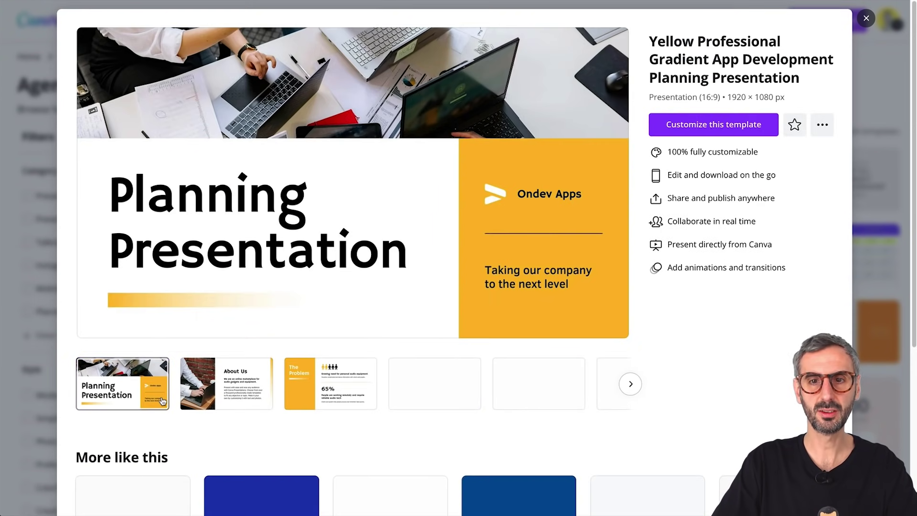
click(630, 385)
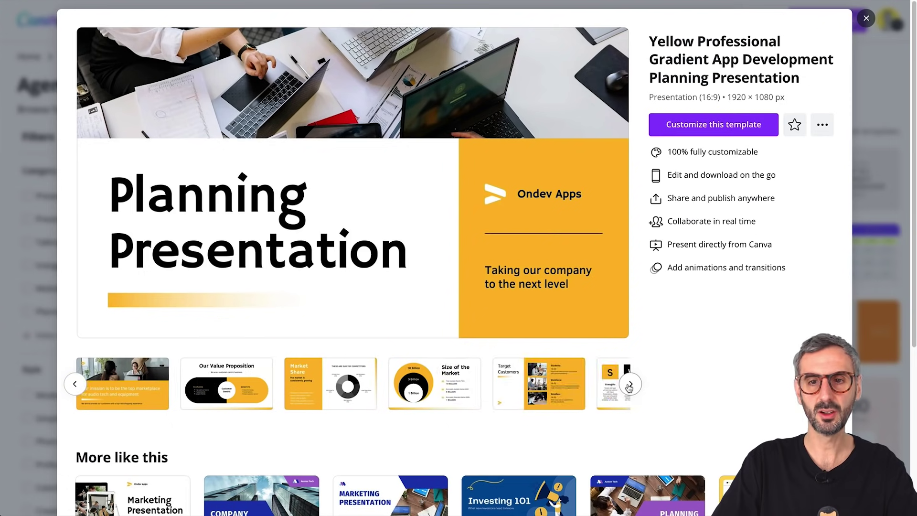
click(630, 385)
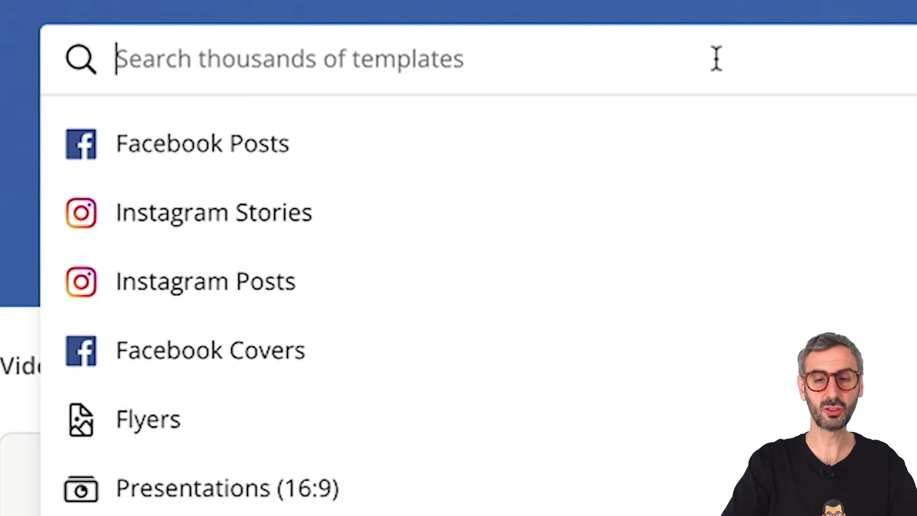
- Search the templates for "webinar presentation" and filter the results to the Presentation (16:9) category
text(webinar presentati)
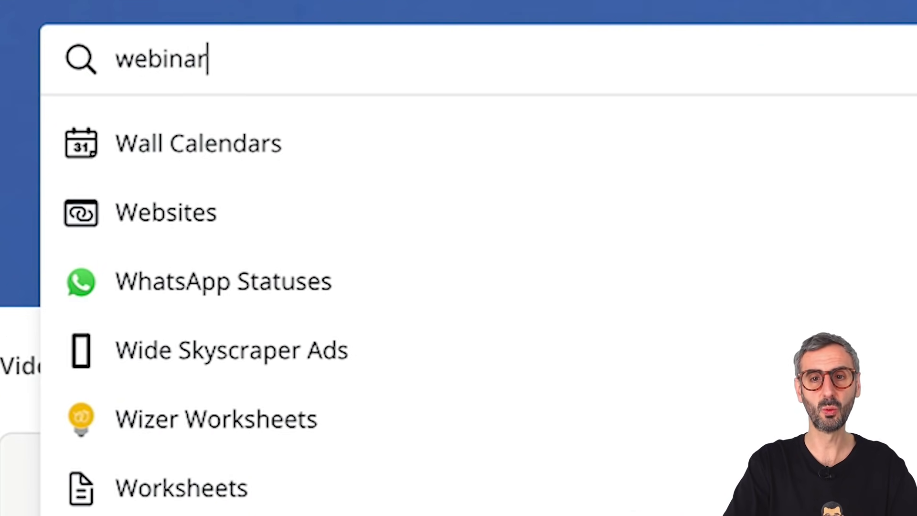
text(on)
key(Return)
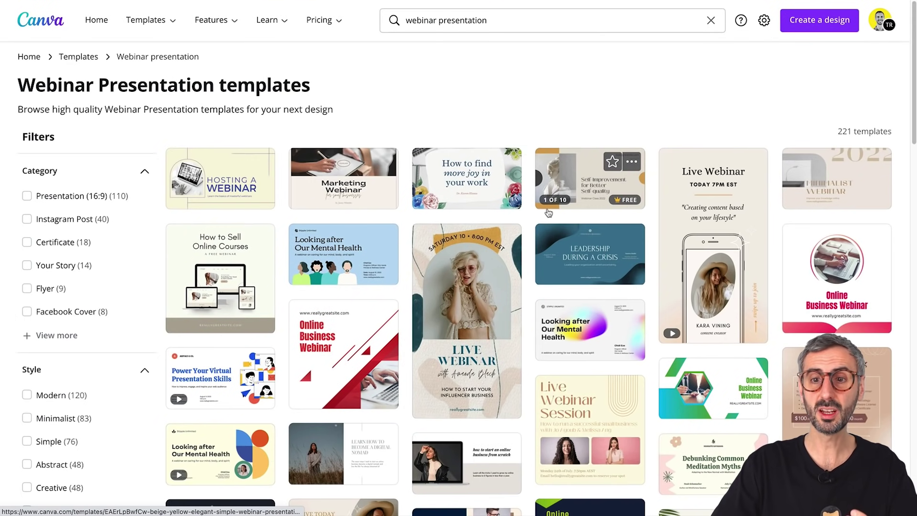
click(27, 196)
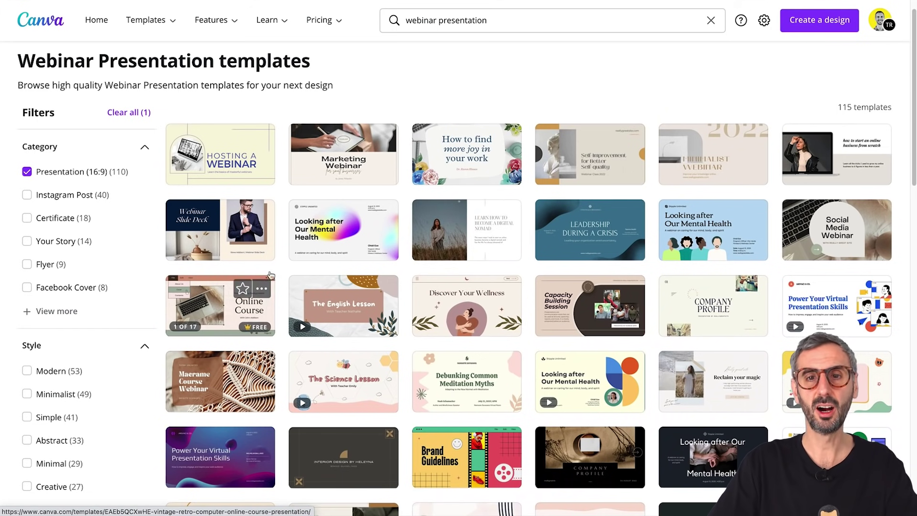
- Preview the slides of the Cream and Blue Minimal Webinar Presentation, including the second set of slides, and close the preview
click(221, 165)
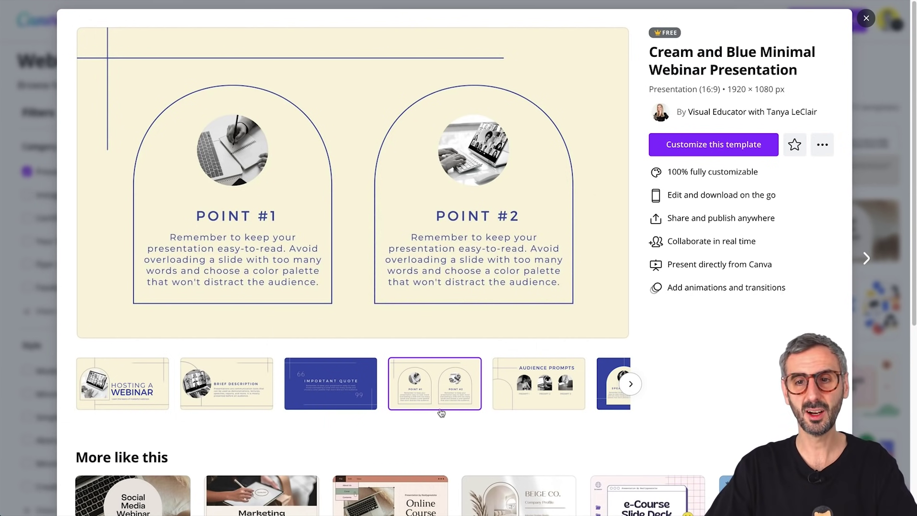
click(631, 384)
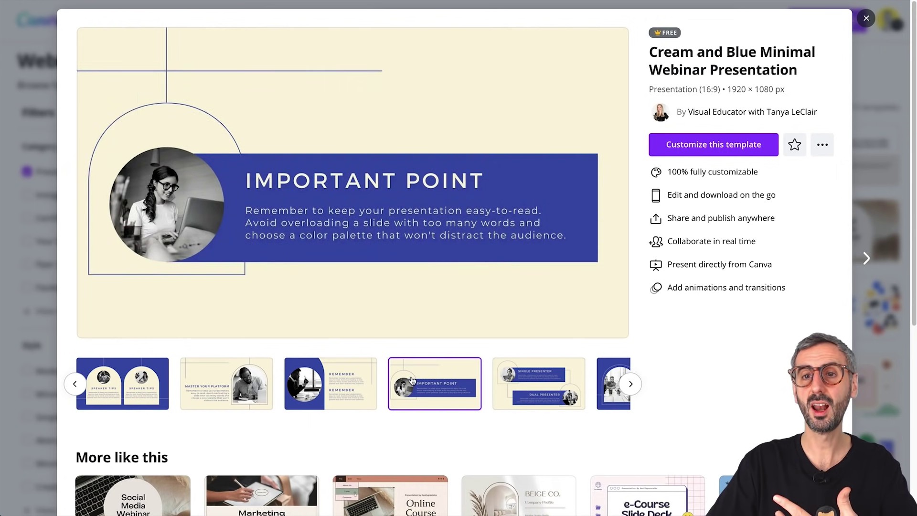
click(866, 19)
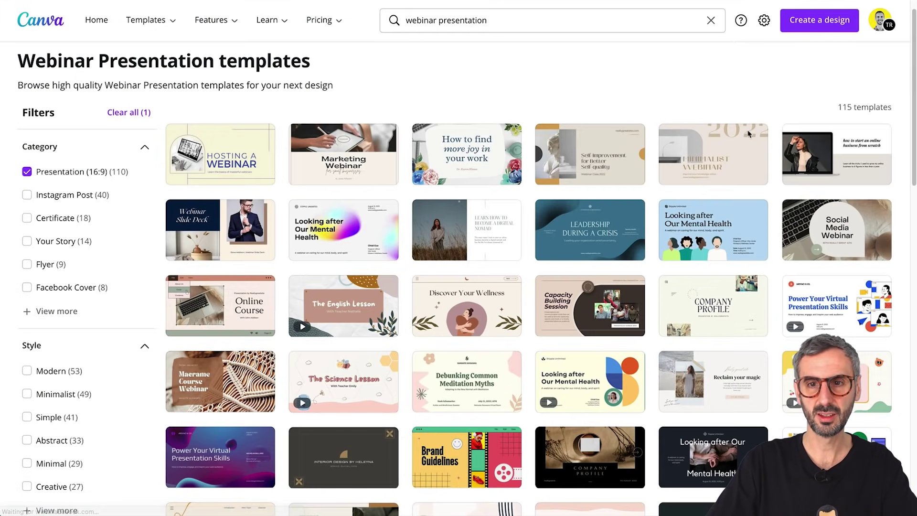
- Find the purple Writing Standout Resumes webinar template among the filtered results and open its preview
scroll(440, 269, down, 2)
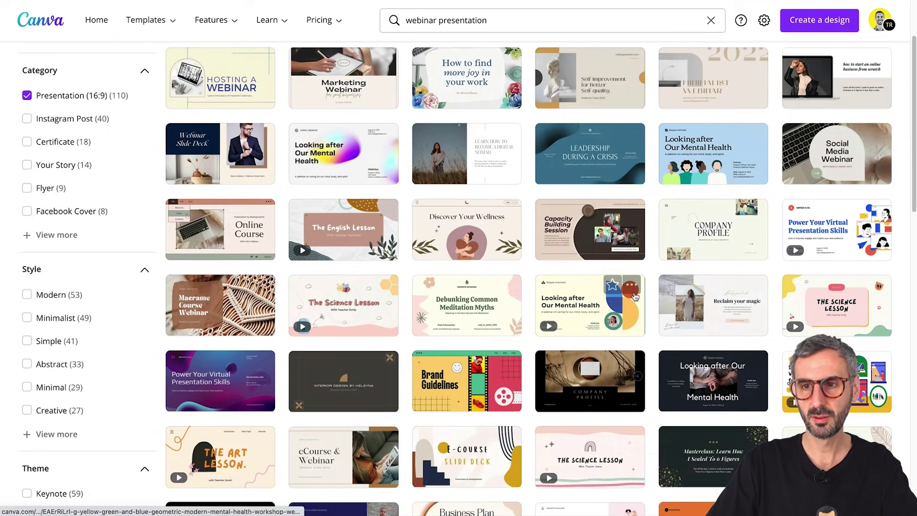
scroll(635, 297, down, 2)
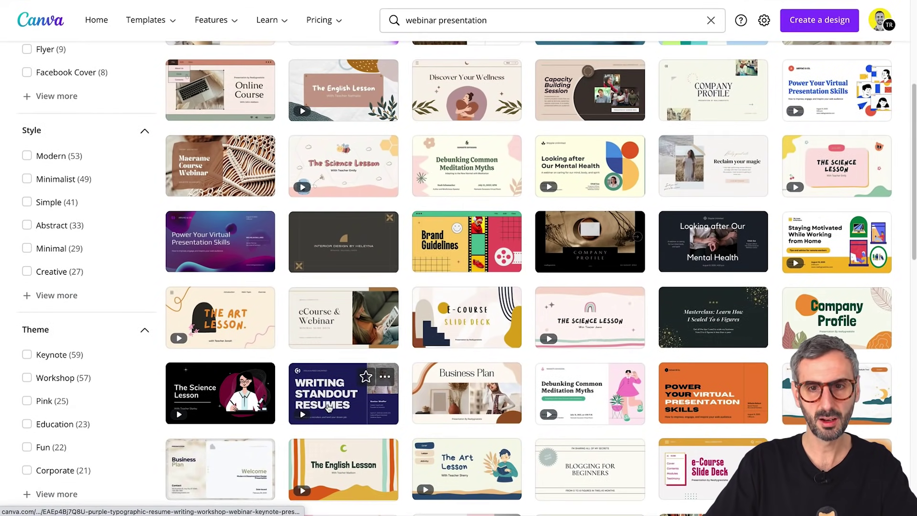
click(328, 407)
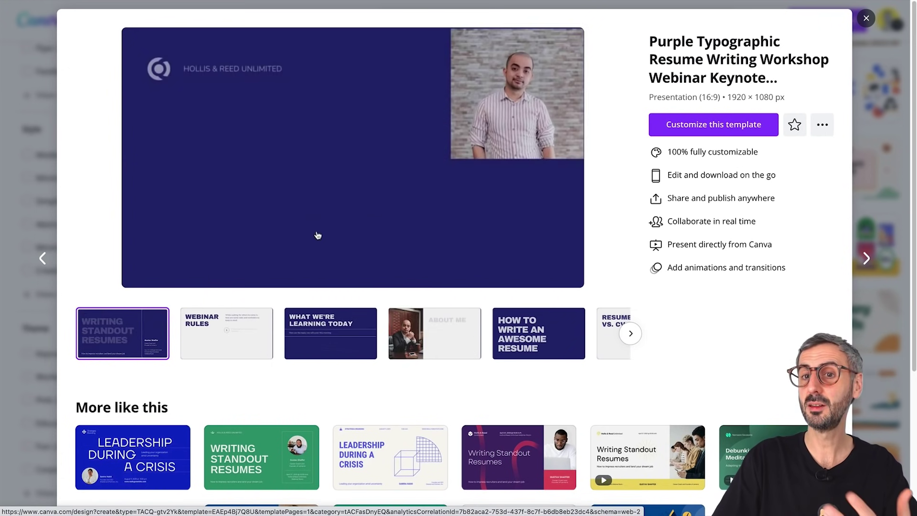
- Preview the Webinar Rules and What We're Learning Today slides, browse the remaining slide thumbnails of the purple resume template, and close the preview
click(223, 347)
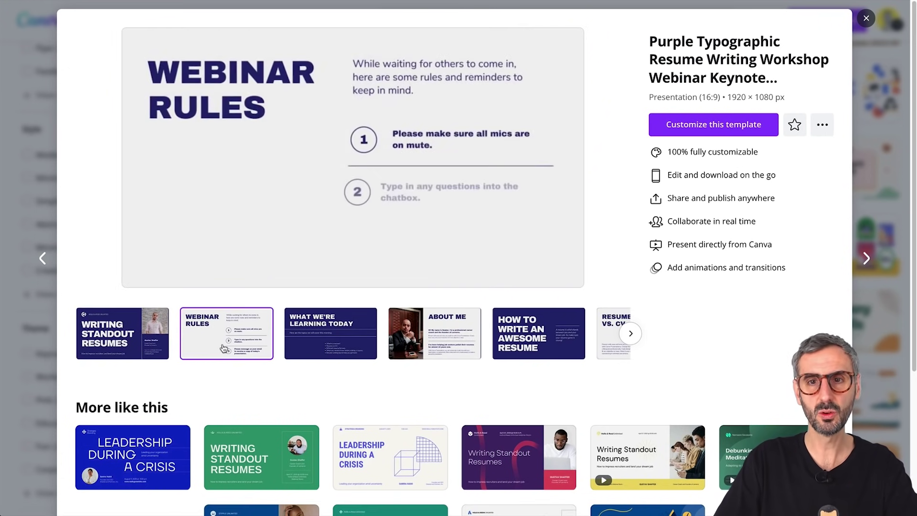
click(306, 345)
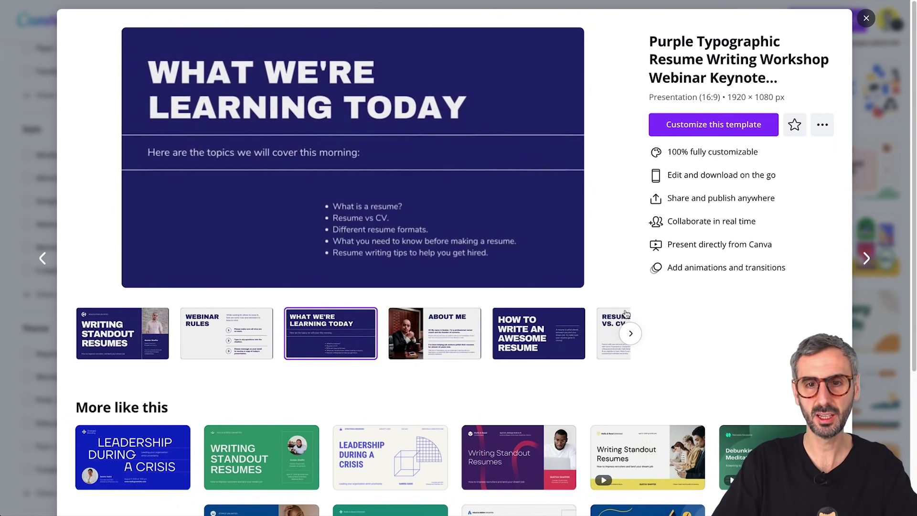
click(628, 334)
click(629, 335)
click(629, 334)
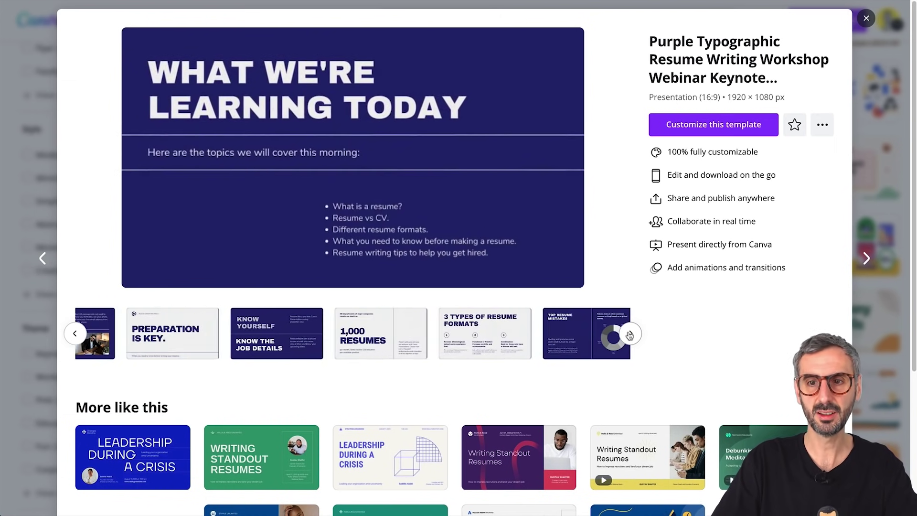
click(629, 335)
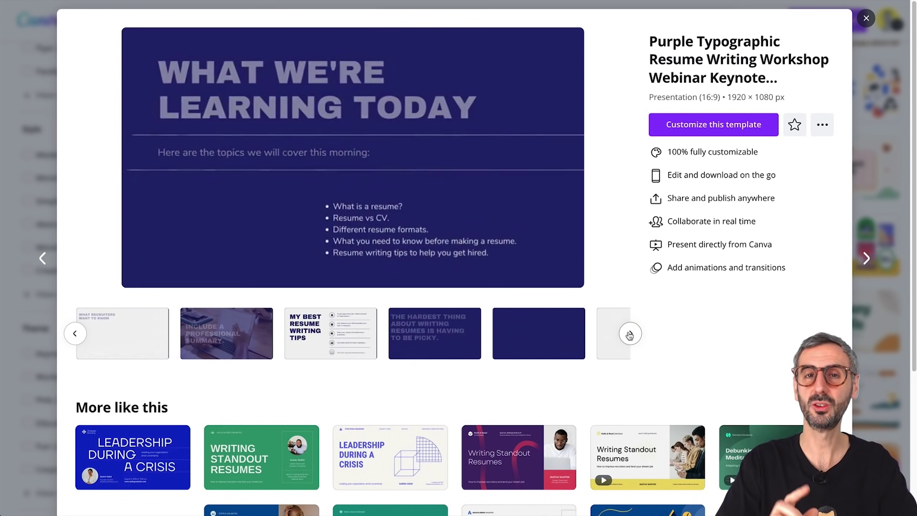
click(865, 20)
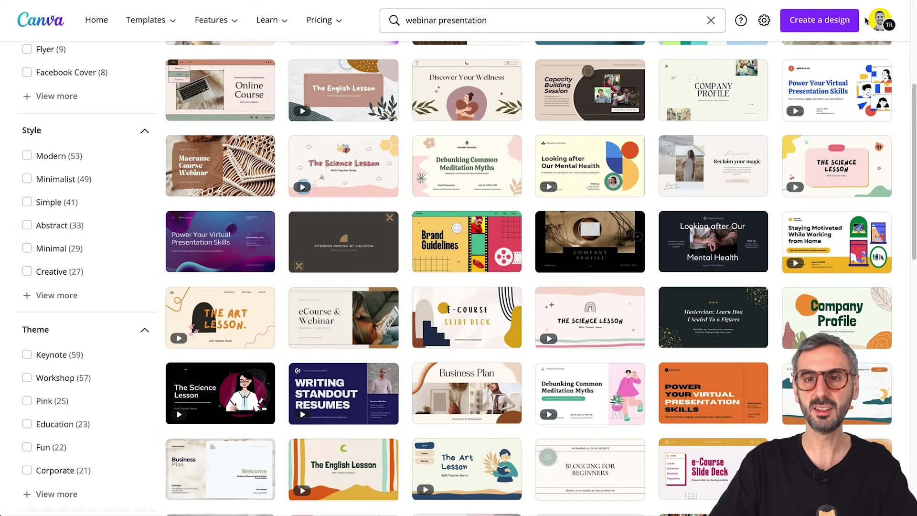
- Search the templates for "youtube shorts"
drag(405, 20, 500, 24)
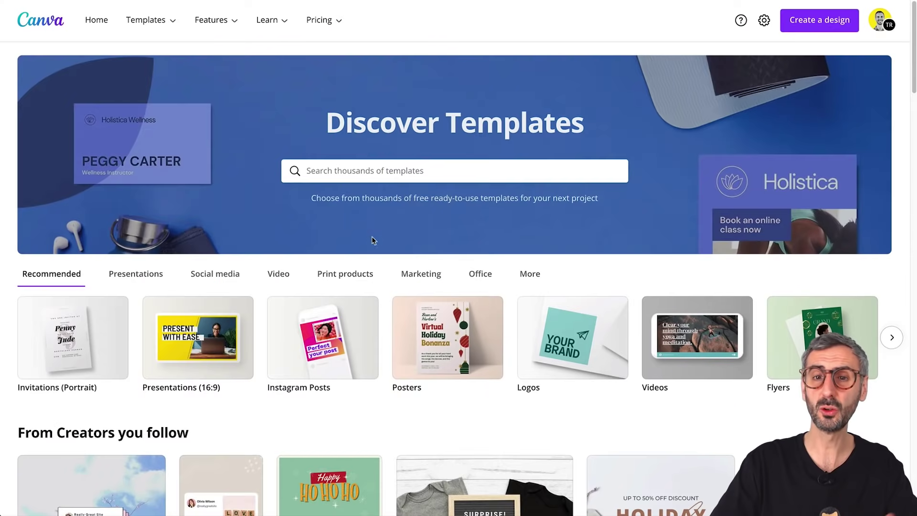
click(430, 178)
text(yout)
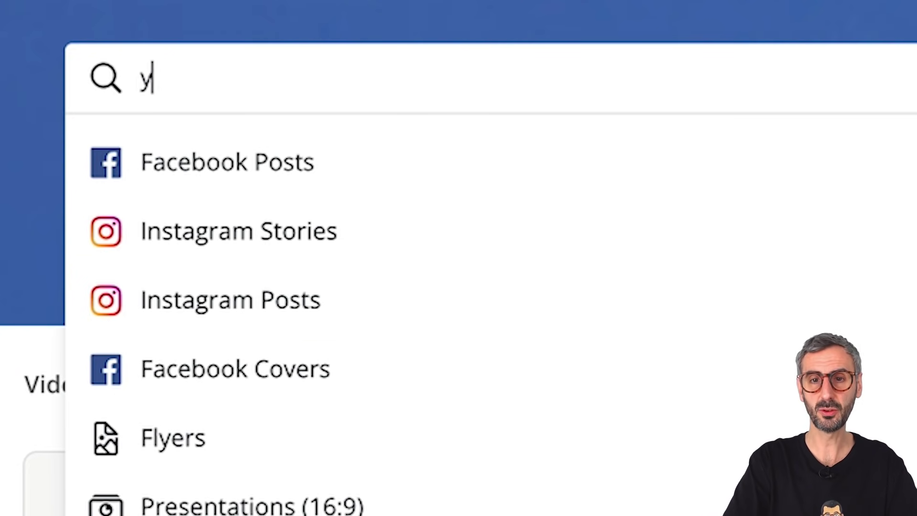
text(ube shorts)
key(Return)
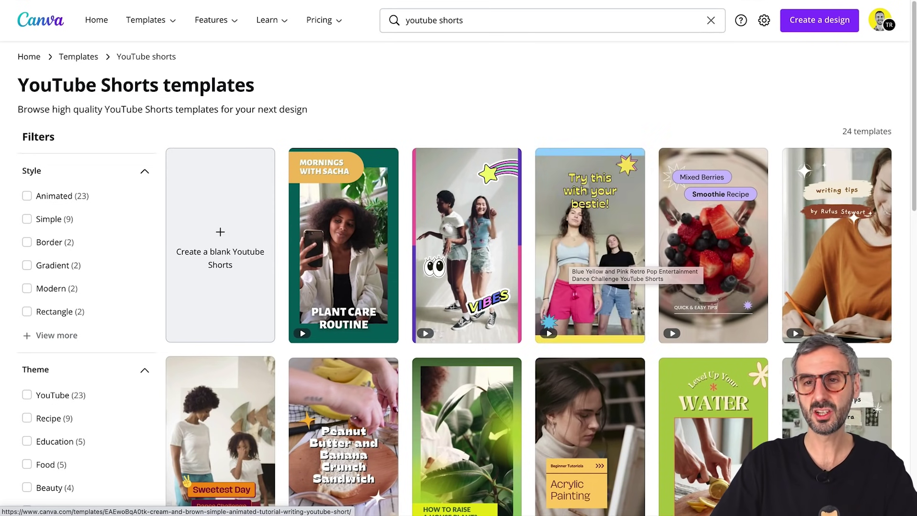
- Browse all the YouTube Shorts template results down to the last row and return to the first ones
scroll(596, 258, down, 5)
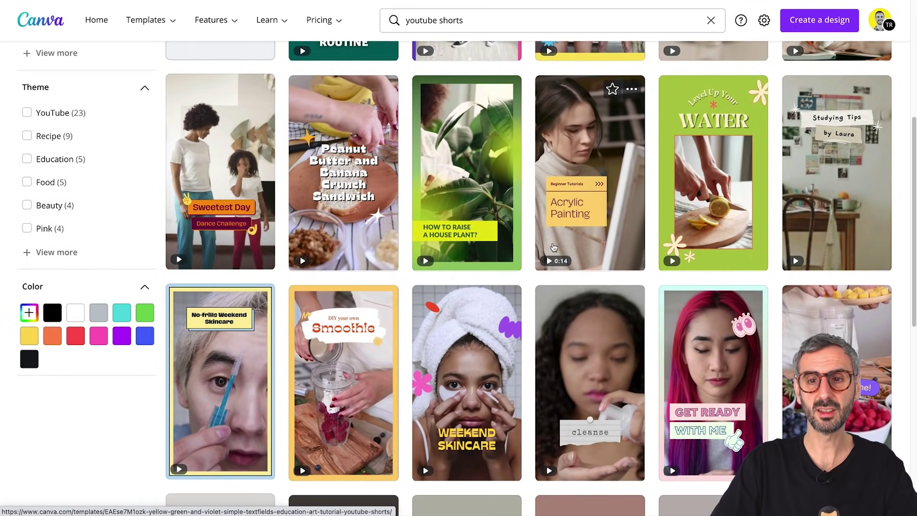
scroll(553, 248, down, 5)
scroll(553, 246, down, 4)
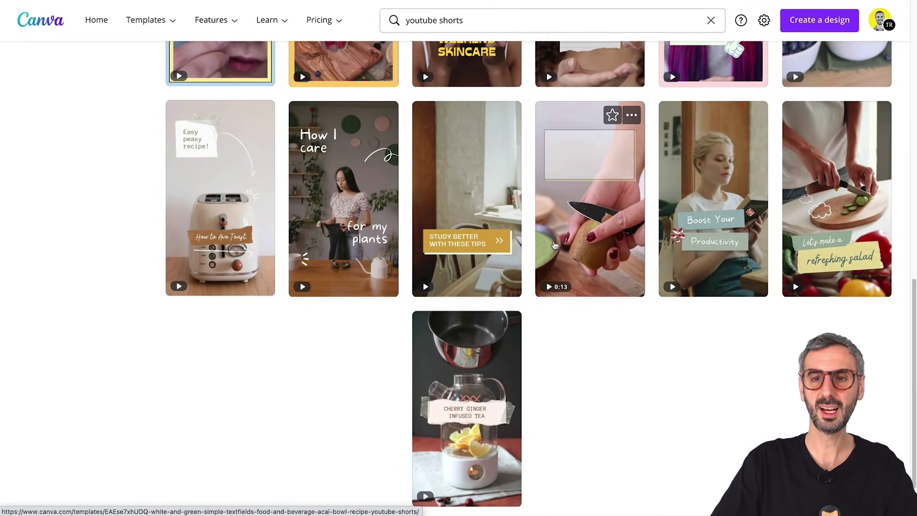
scroll(628, 381, up, 10)
scroll(628, 382, up, 4)
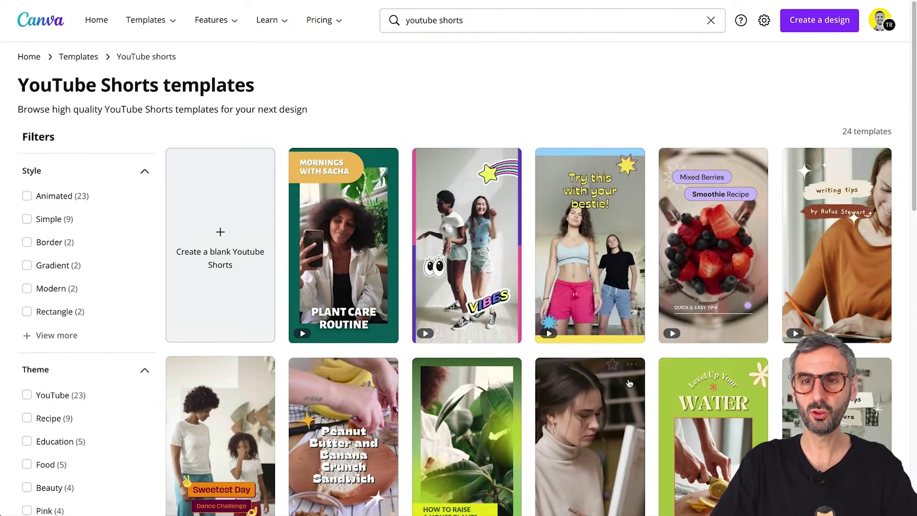
scroll(629, 381, down, 5)
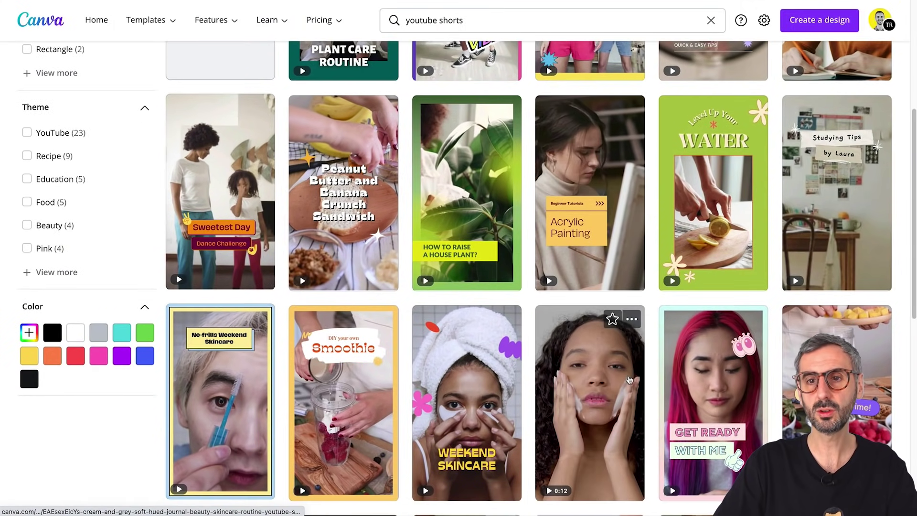
scroll(491, 109, up, 4)
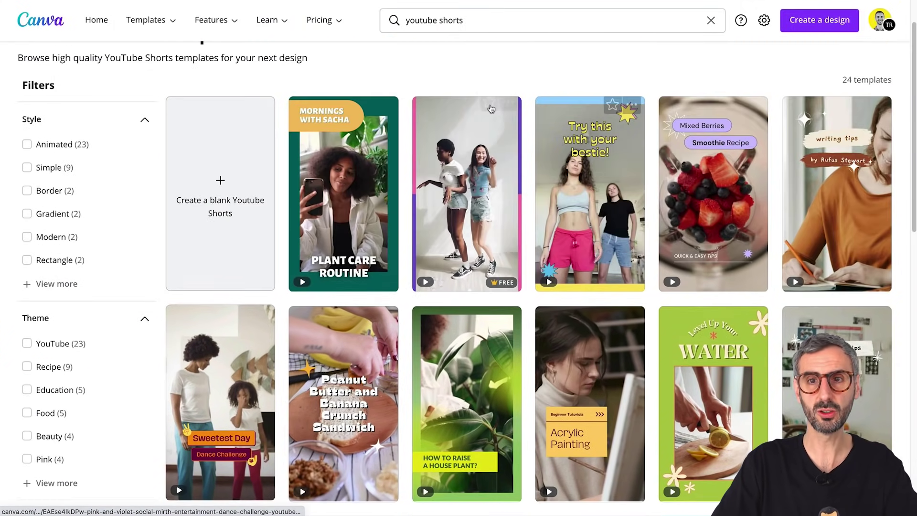
- Choose the suggested Youtube Shorts category for the "youtube shorts" search and show its templates
click(477, 25)
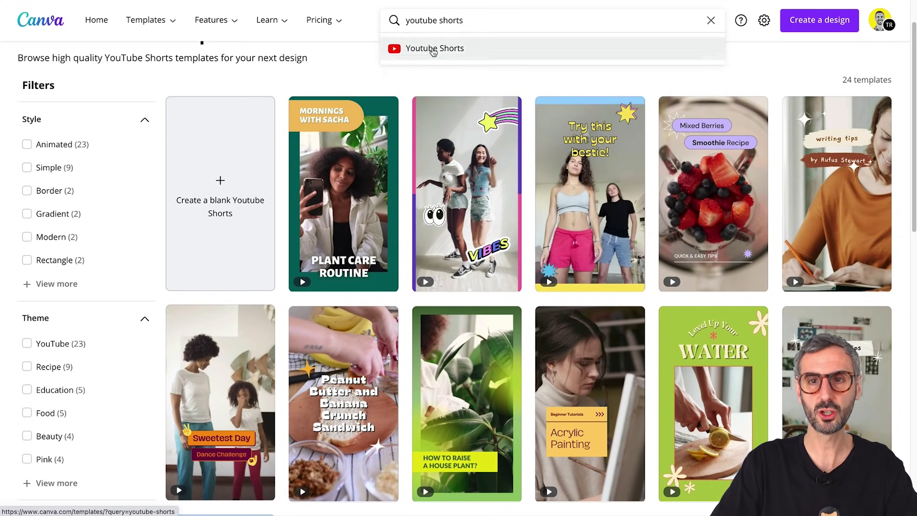
click(432, 49)
scroll(432, 52, down, 2)
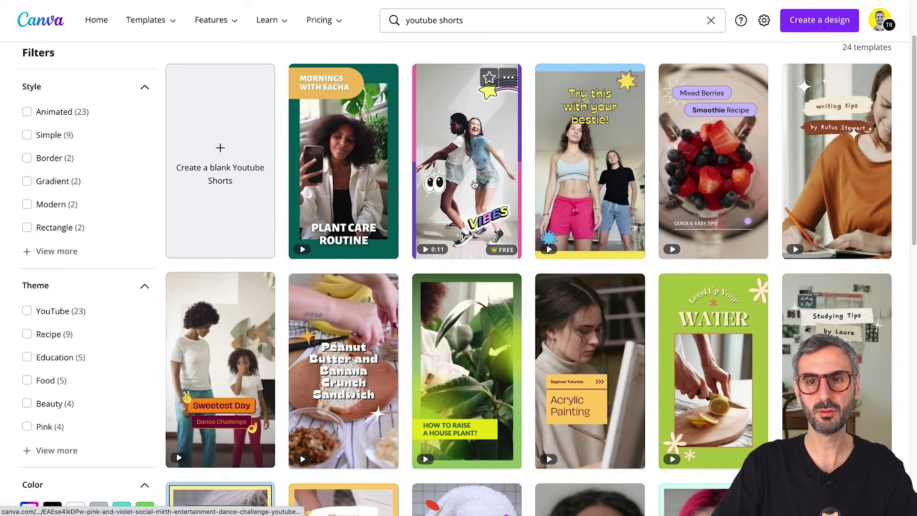
- Preview the Pink and Violet Dance Challenge YouTube Shorts template, including its third page, and close the preview
click(472, 181)
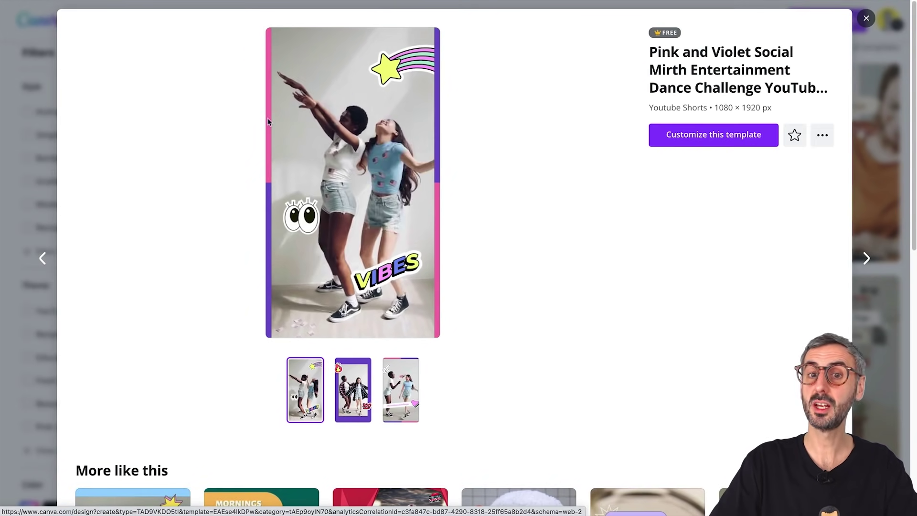
scroll(571, 343, down, 2)
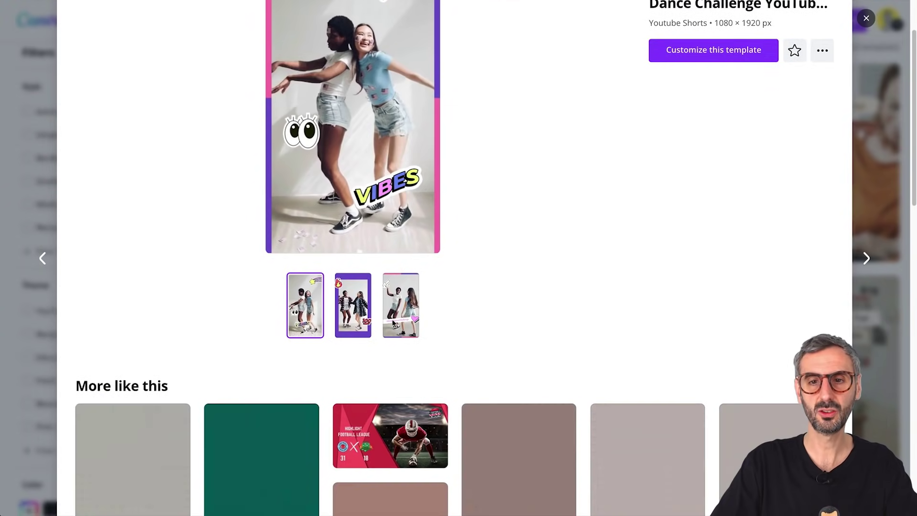
click(402, 304)
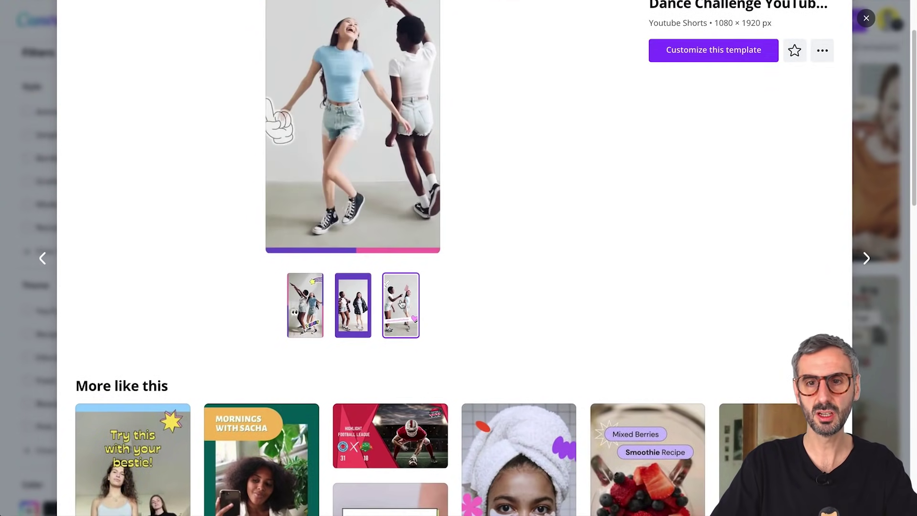
scroll(402, 304, up, 2)
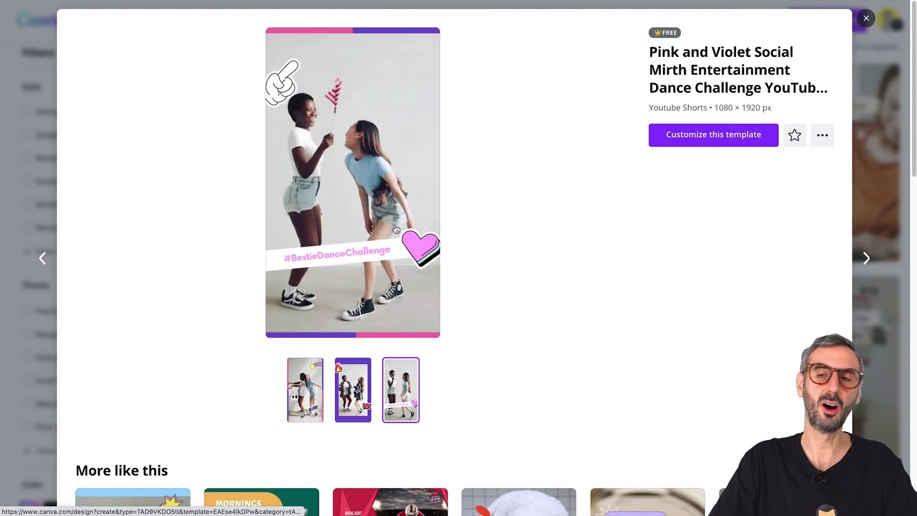
click(865, 18)
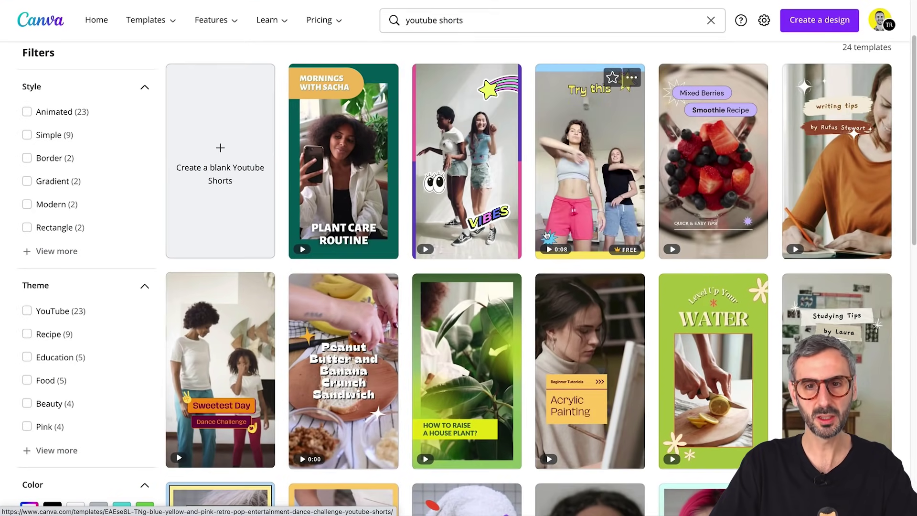
- Open the preview of the Yellow and Orange Retro Pop Meal Preparation template and view its fourth and fifth pages
scroll(447, 294, down, 1)
click(366, 375)
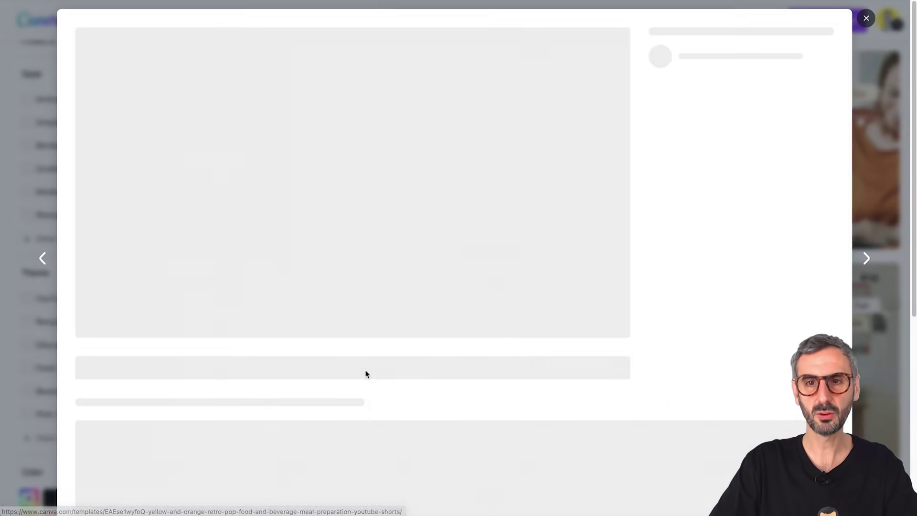
scroll(300, 384, down, 2)
scroll(323, 413, up, 2)
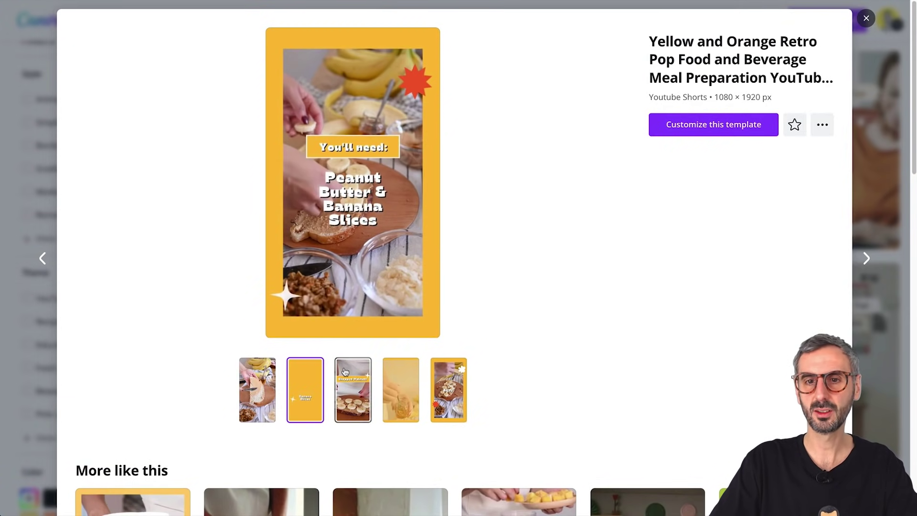
click(409, 379)
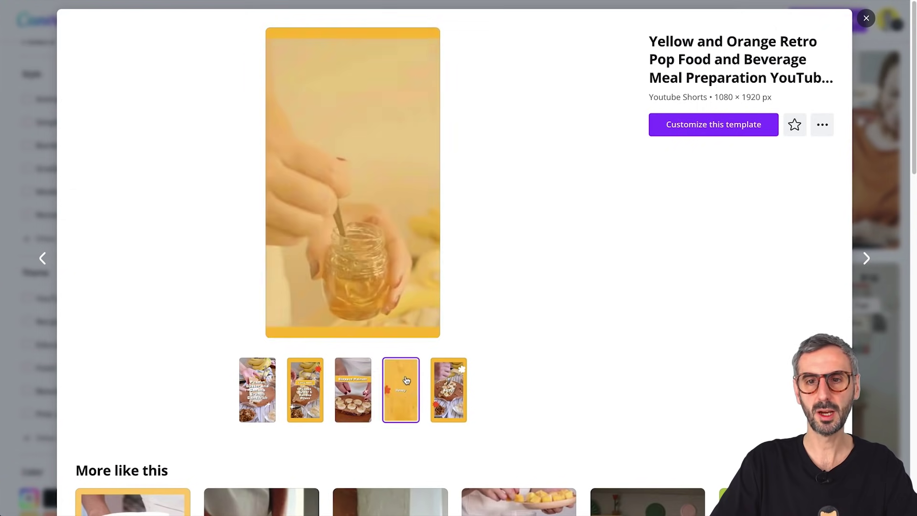
click(456, 380)
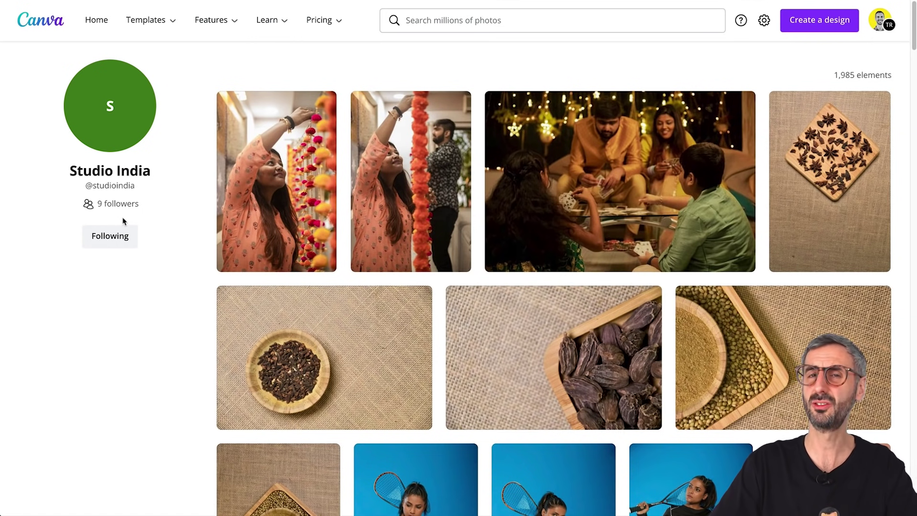
- Browse the Studio India creator's photo collection, from the spice and sportswear pictures to the Diwali, jewelry and wedding photos
scroll(447, 152, down, 5)
scroll(447, 152, up, 2)
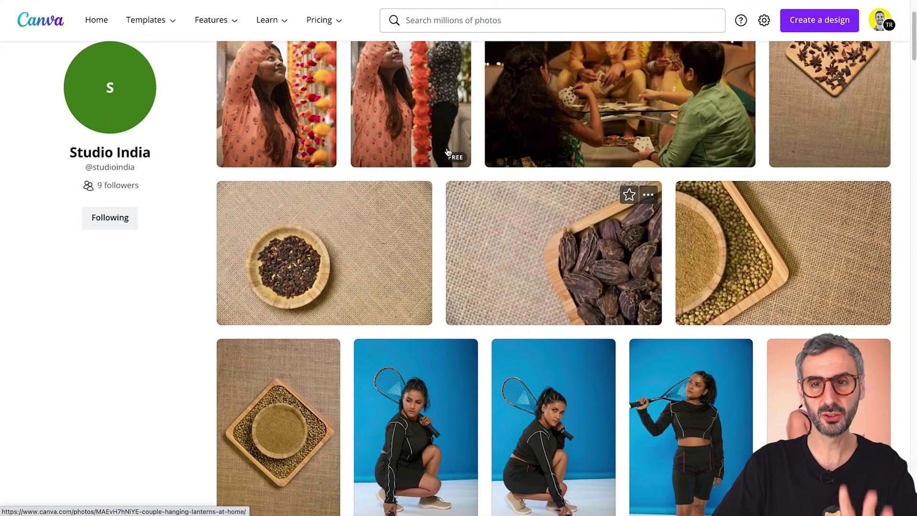
scroll(448, 152, up, 2)
scroll(671, 242, down, 3)
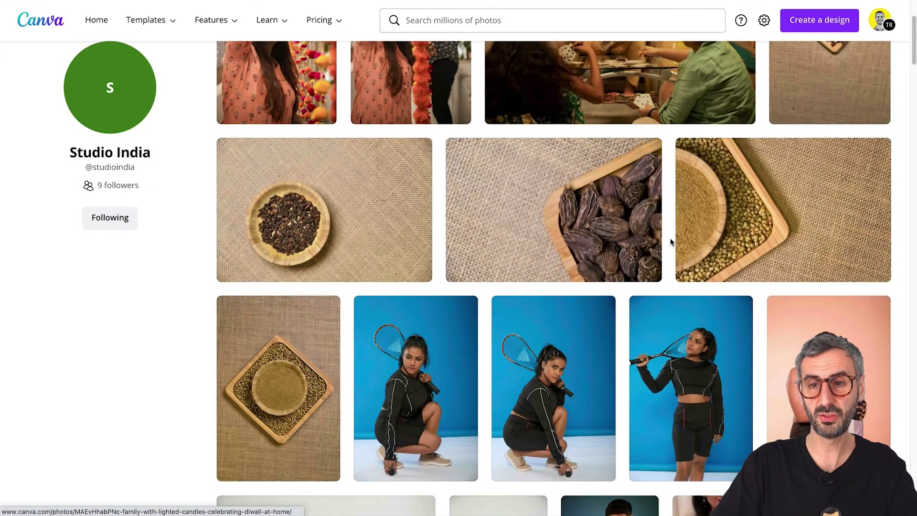
scroll(671, 242, down, 5)
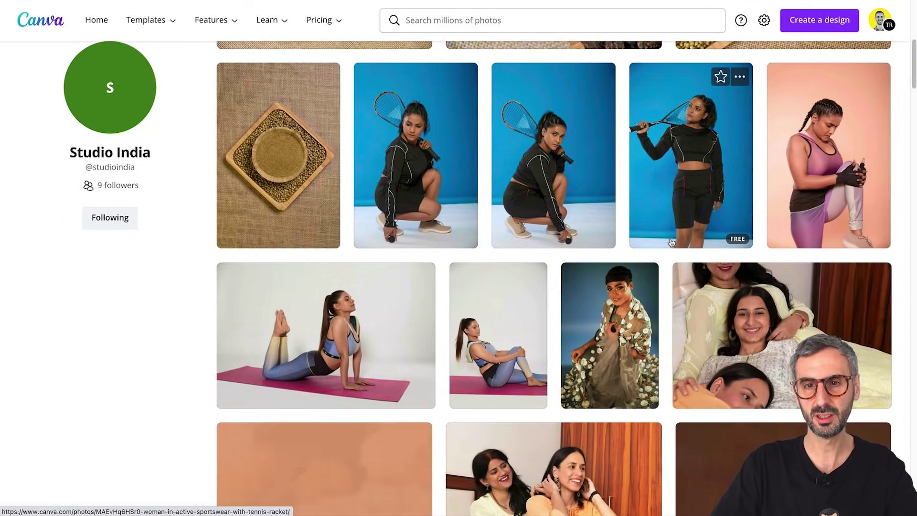
scroll(671, 242, down, 2)
scroll(410, 262, up, 3)
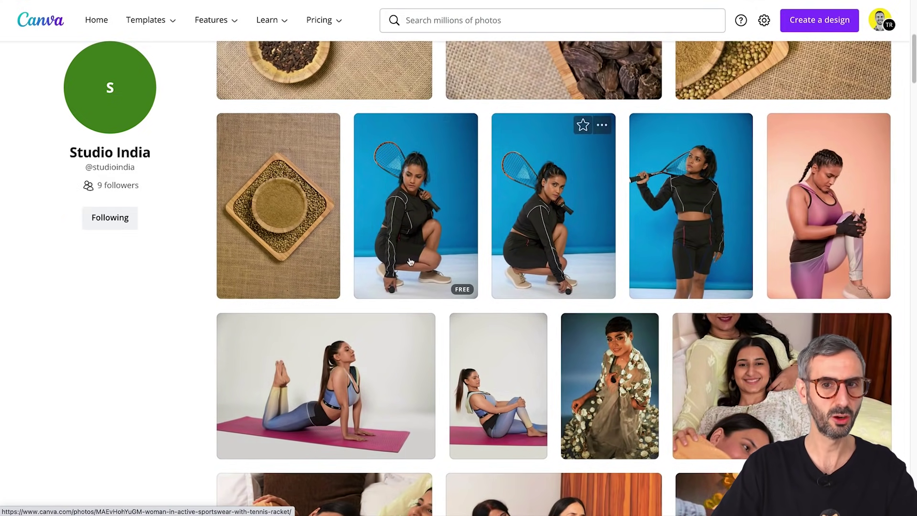
scroll(410, 262, down, 1)
scroll(684, 235, up, 7)
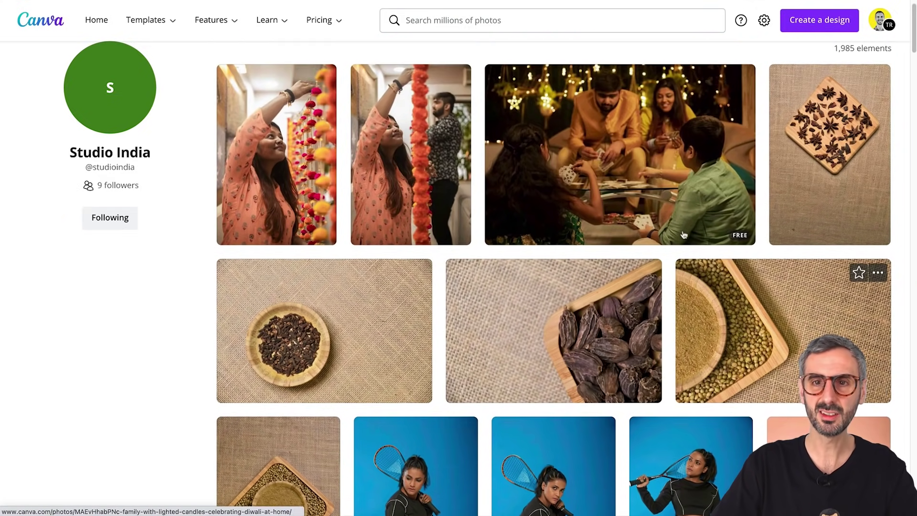
scroll(439, 206, down, 13)
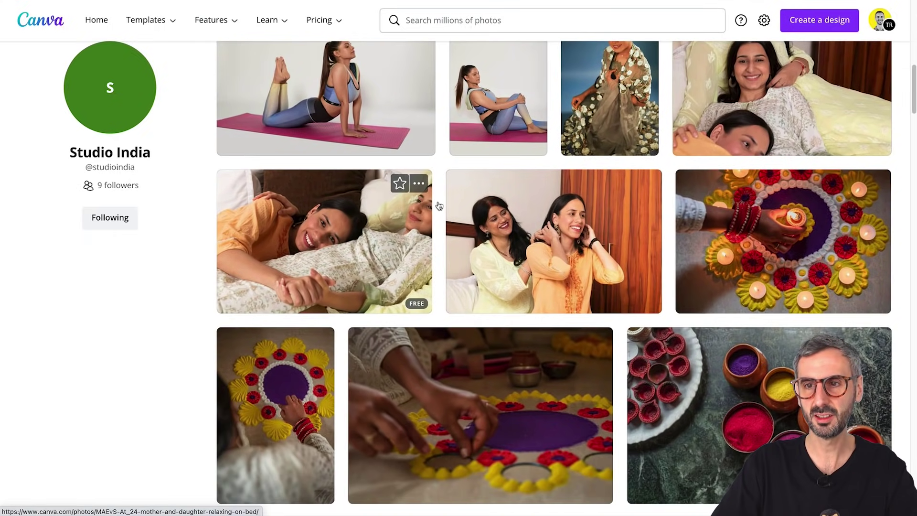
scroll(783, 191, down, 3)
scroll(557, 179, down, 5)
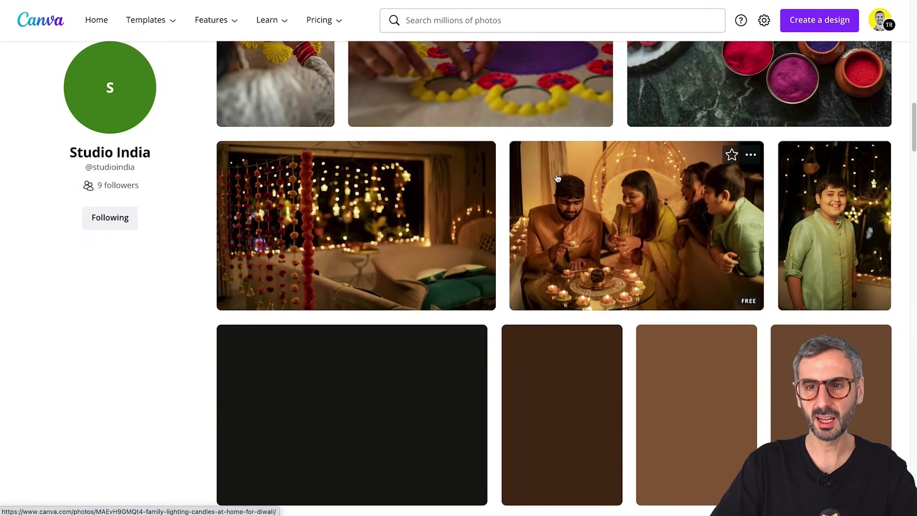
scroll(557, 178, down, 4)
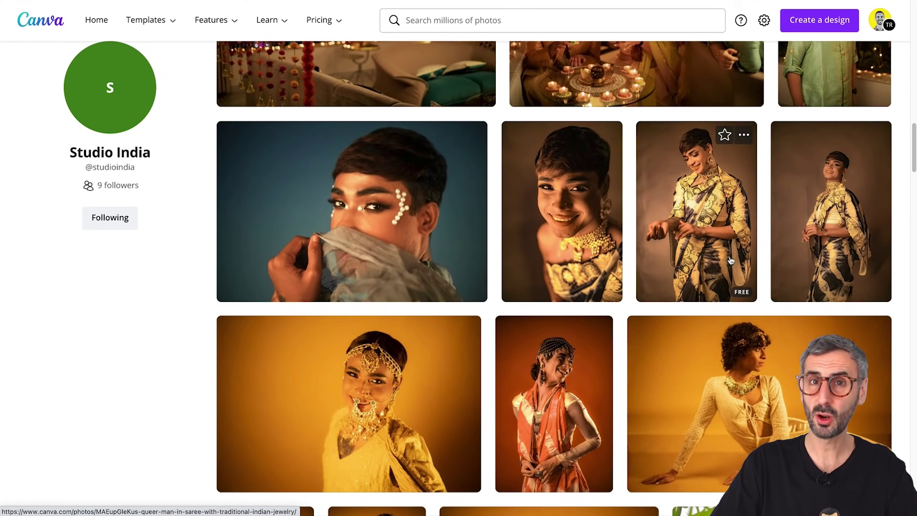
scroll(731, 259, down, 3)
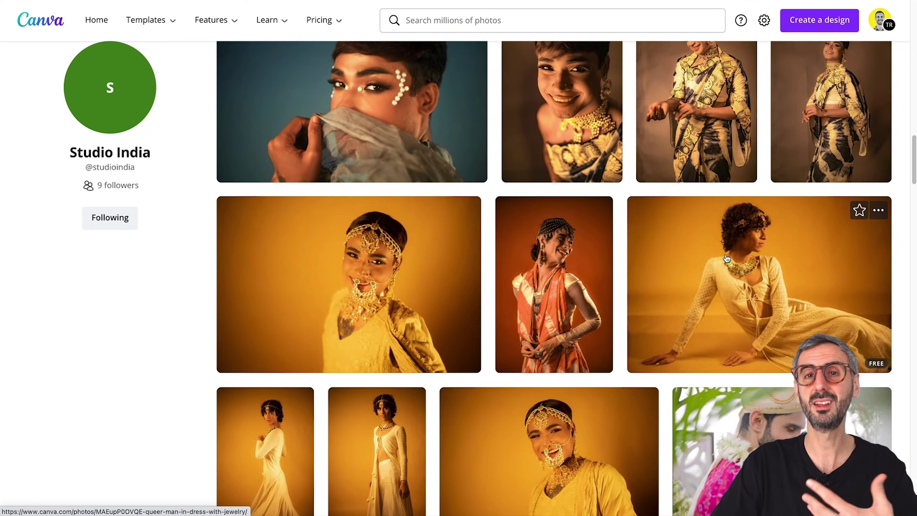
scroll(726, 259, down, 1)
scroll(726, 258, down, 2)
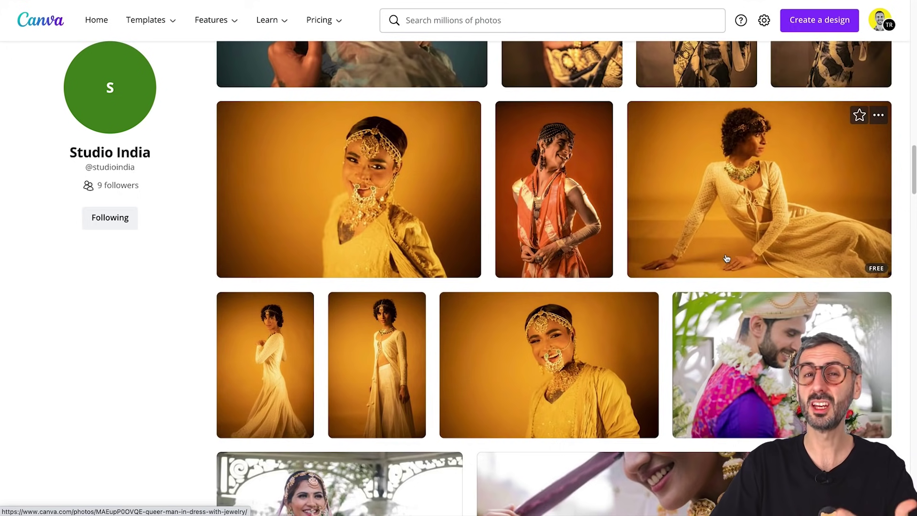
scroll(726, 259, down, 5)
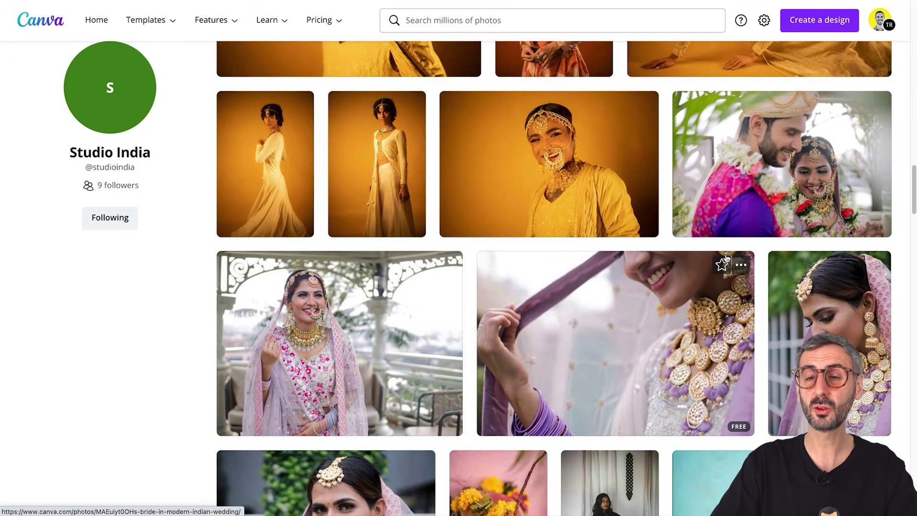
- Open the details of the female farmer portrait further down Studio India's photo collection, and close them
scroll(726, 258, down, 2)
scroll(430, 215, down, 3)
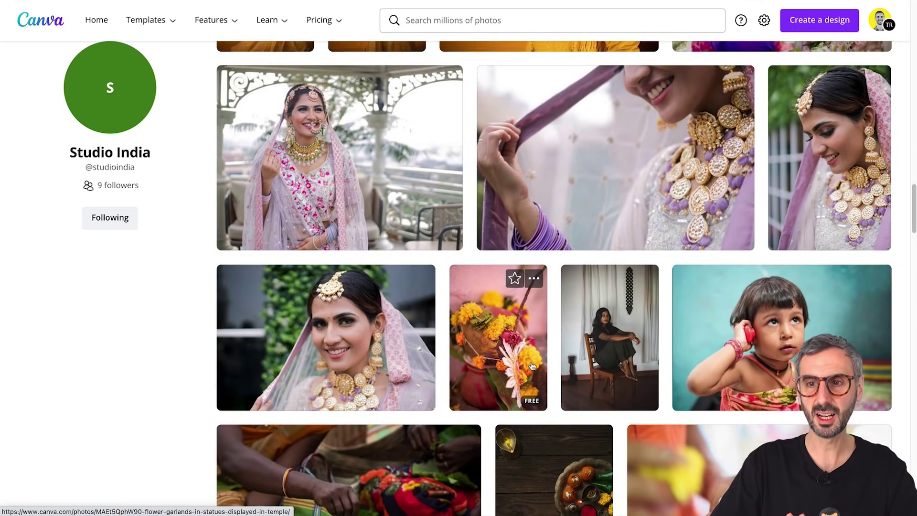
scroll(531, 366, down, 5)
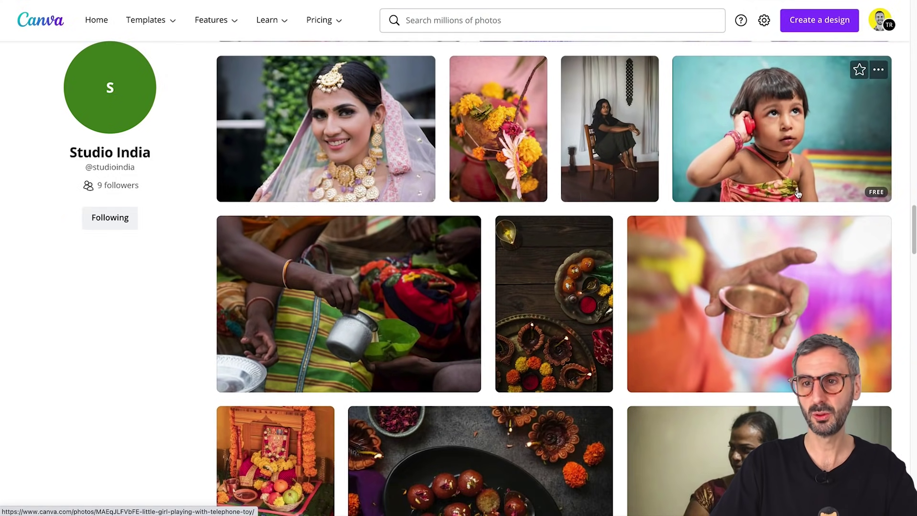
scroll(713, 230, down, 2)
scroll(486, 223, down, 15)
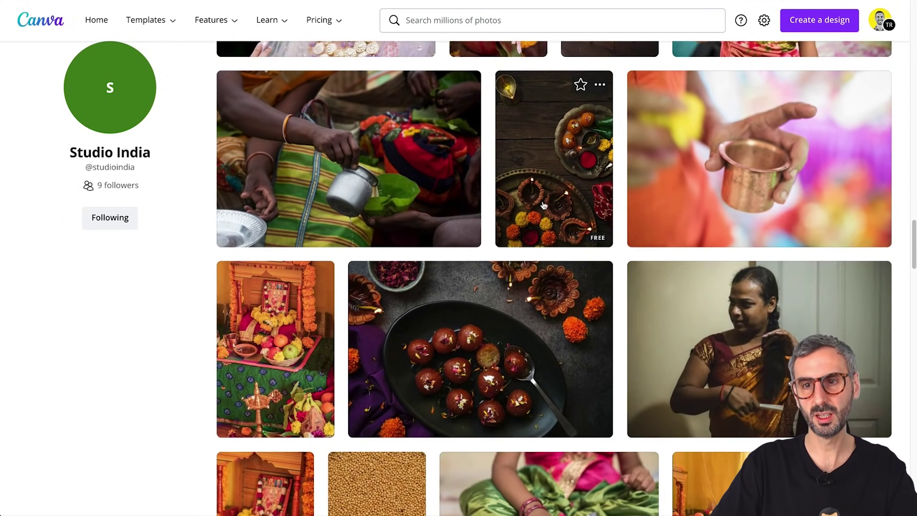
scroll(543, 206, down, 5)
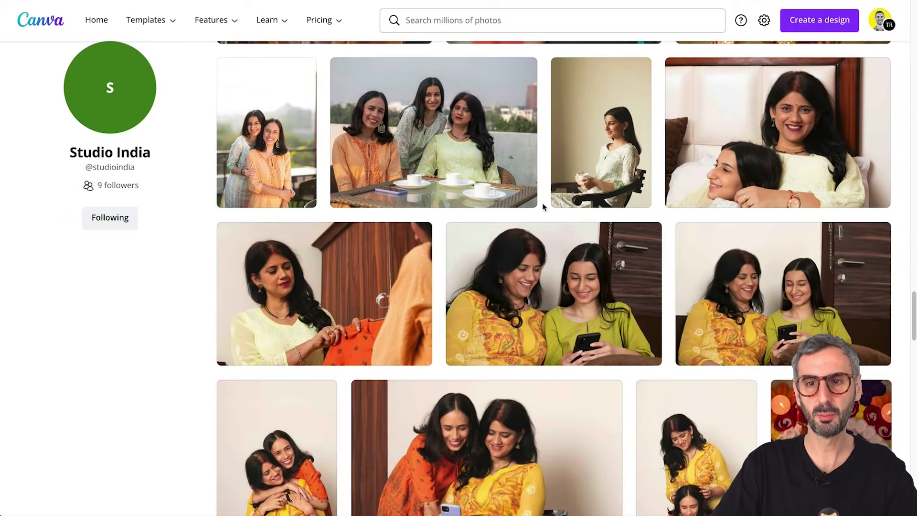
scroll(641, 199, down, 4)
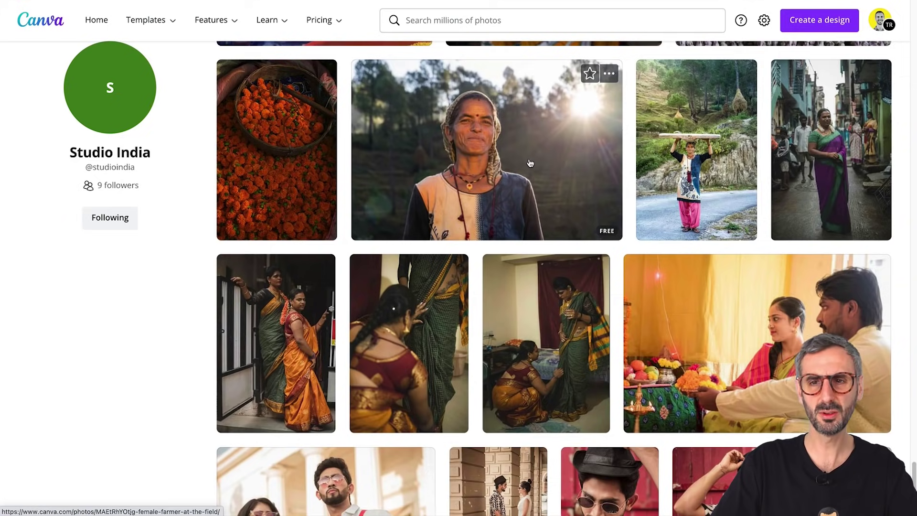
click(530, 164)
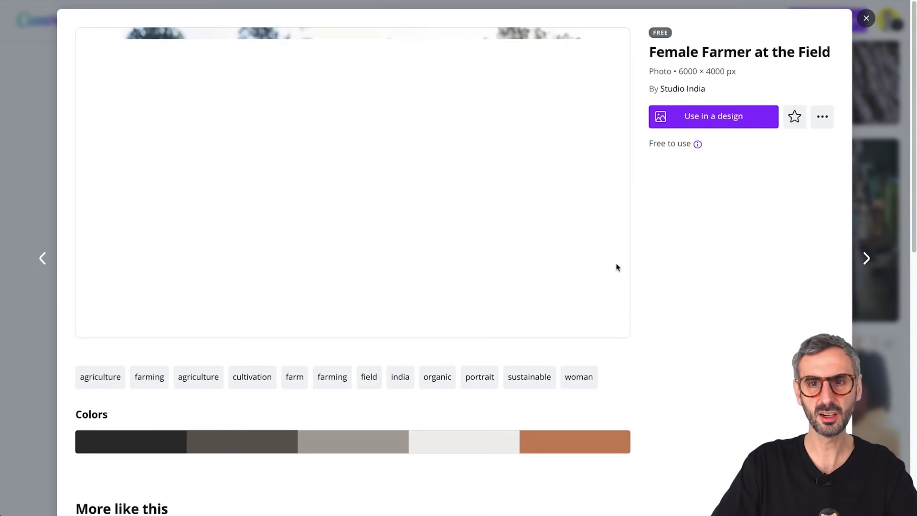
click(865, 19)
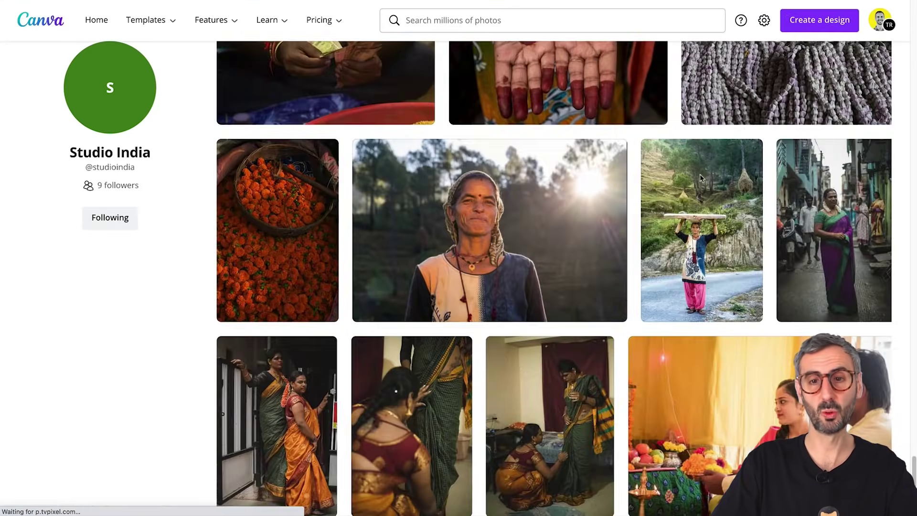
- Browse the rest of Studio India's collection, from the couple and child portraits to the cooking, surfing and saree photos
scroll(698, 184, down, 2)
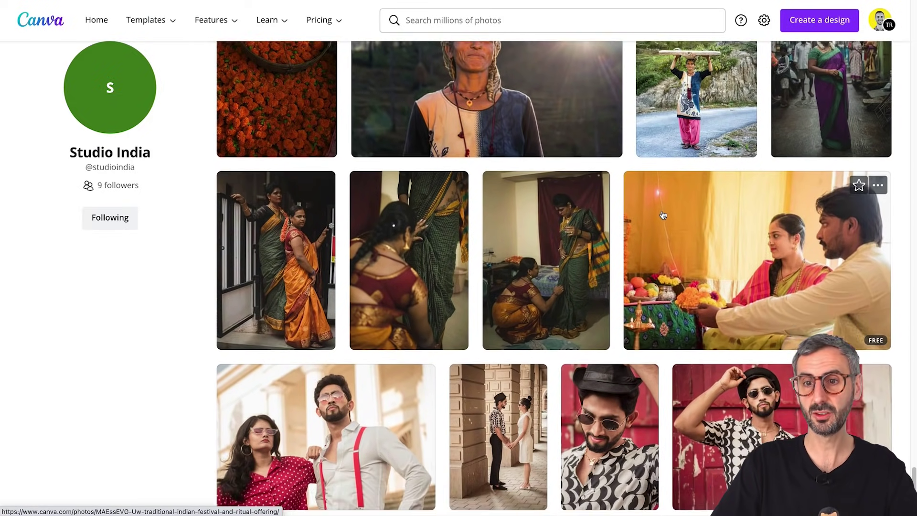
scroll(662, 217, down, 4)
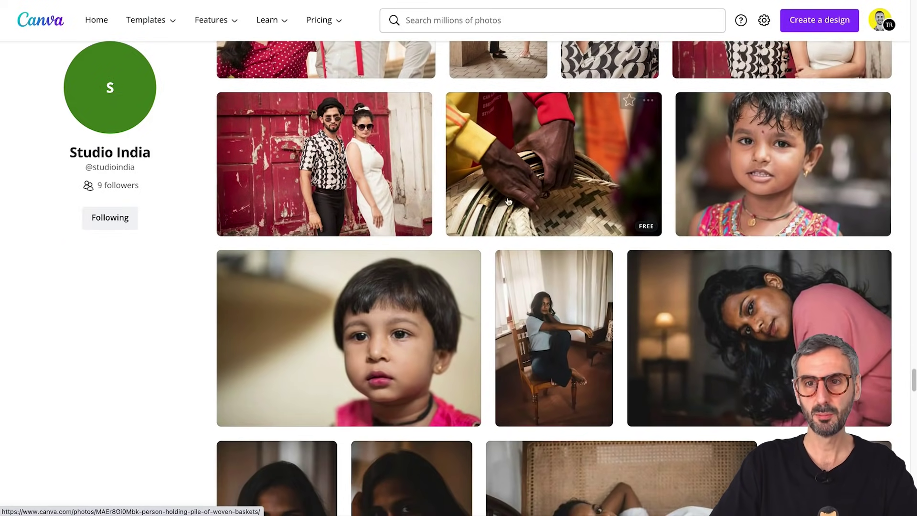
scroll(574, 204, down, 15)
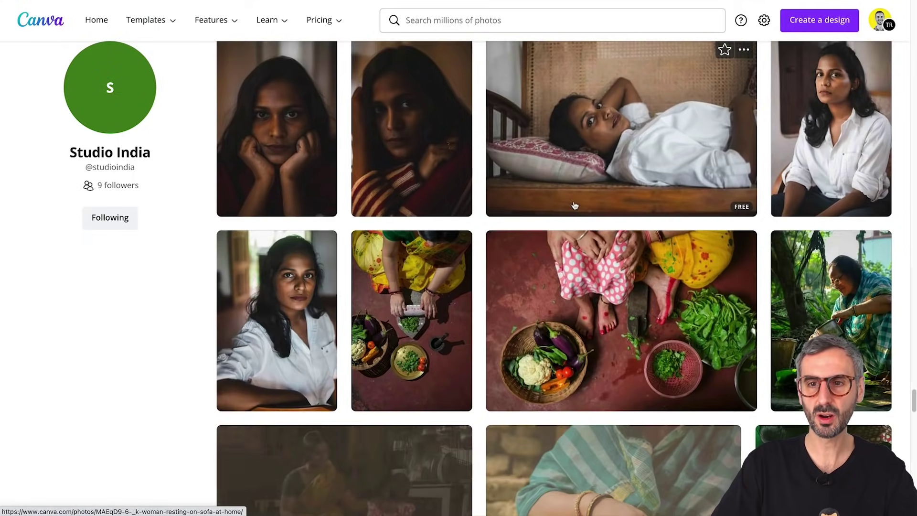
scroll(574, 207, down, 15)
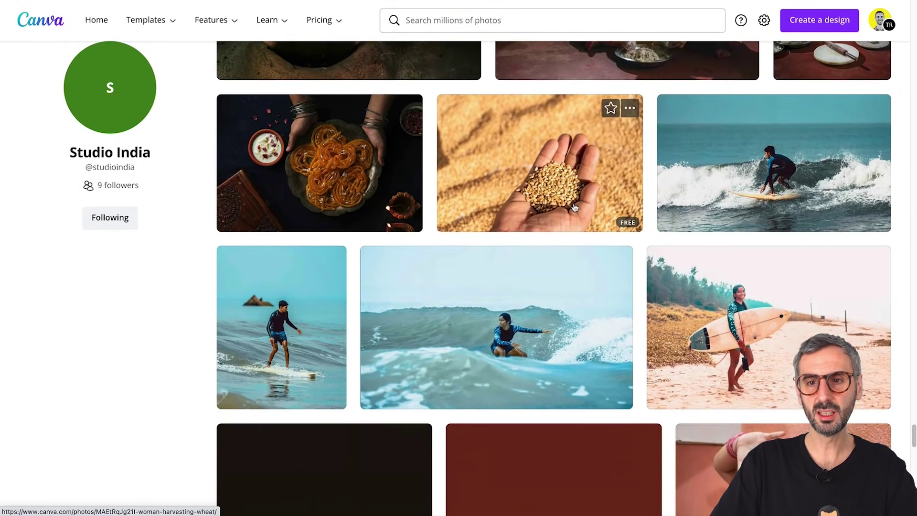
scroll(575, 207, down, 3)
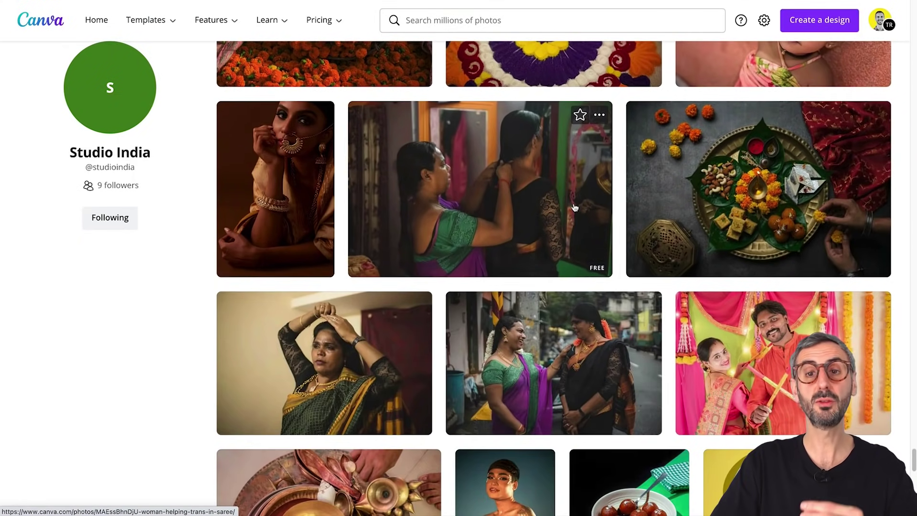
scroll(574, 207, down, 2)
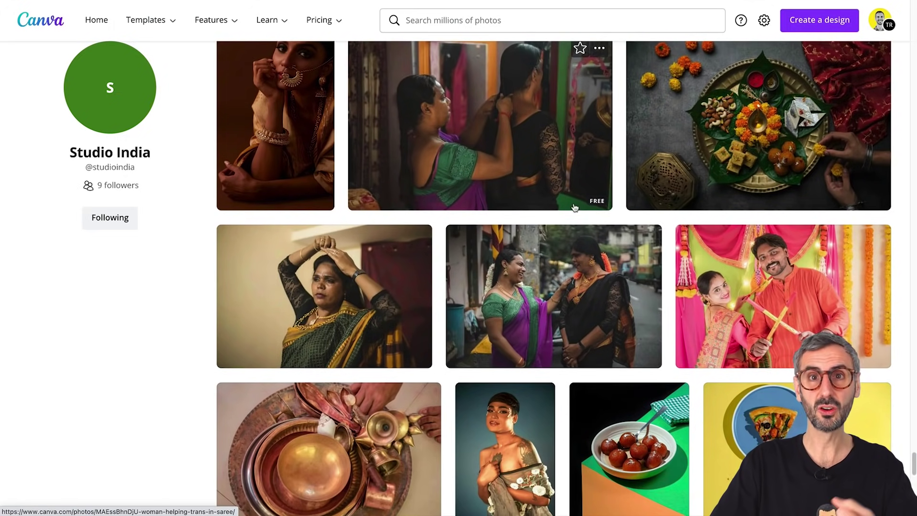
scroll(574, 206, down, 11)
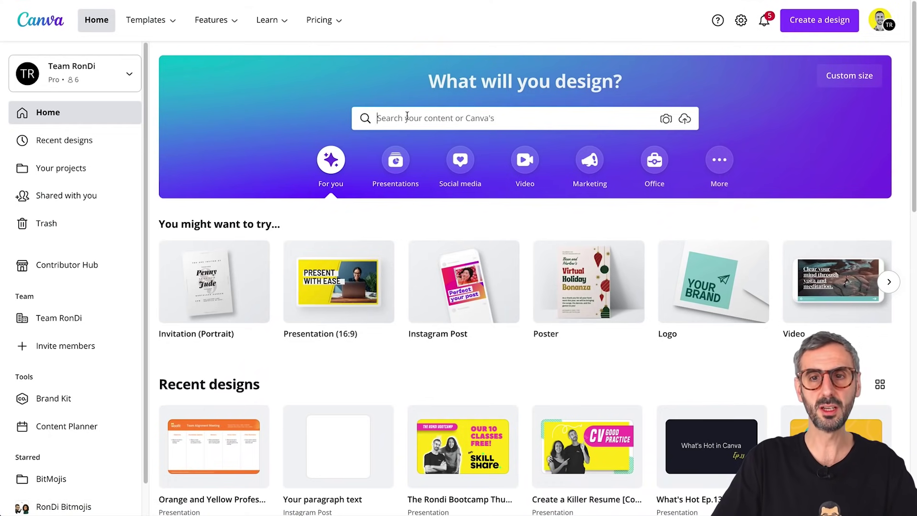
click(403, 115)
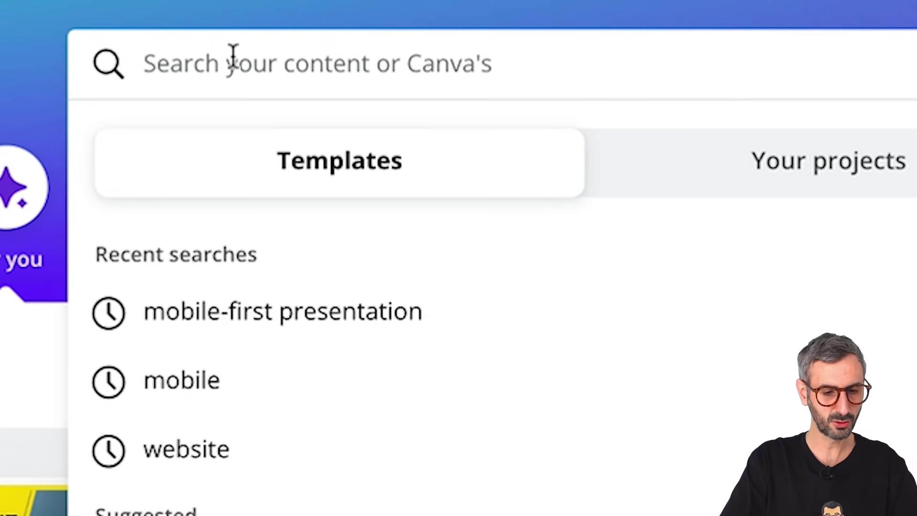
text(@)
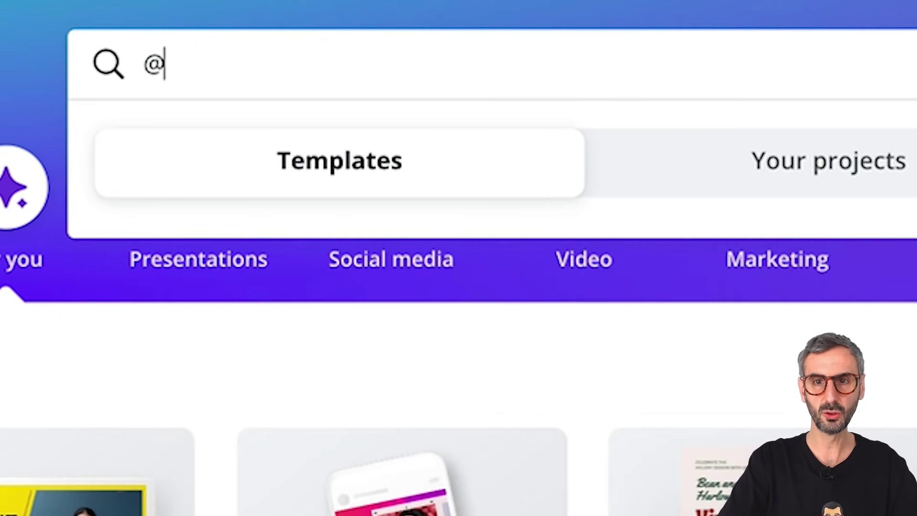
text(studioind)
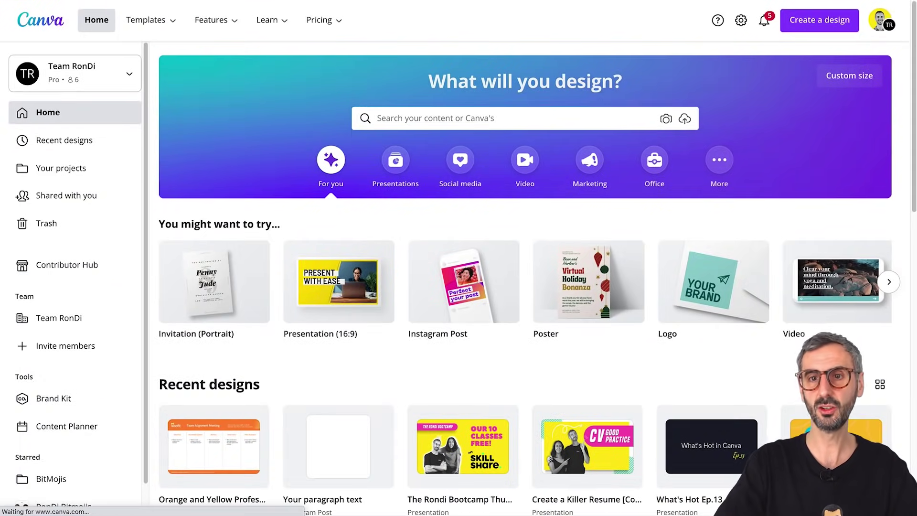
key(Return)
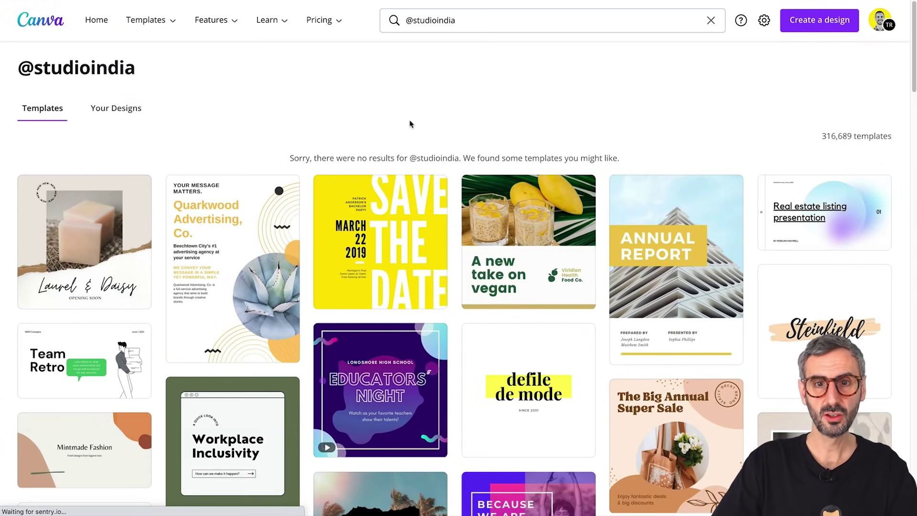
scroll(410, 124, down, 18)
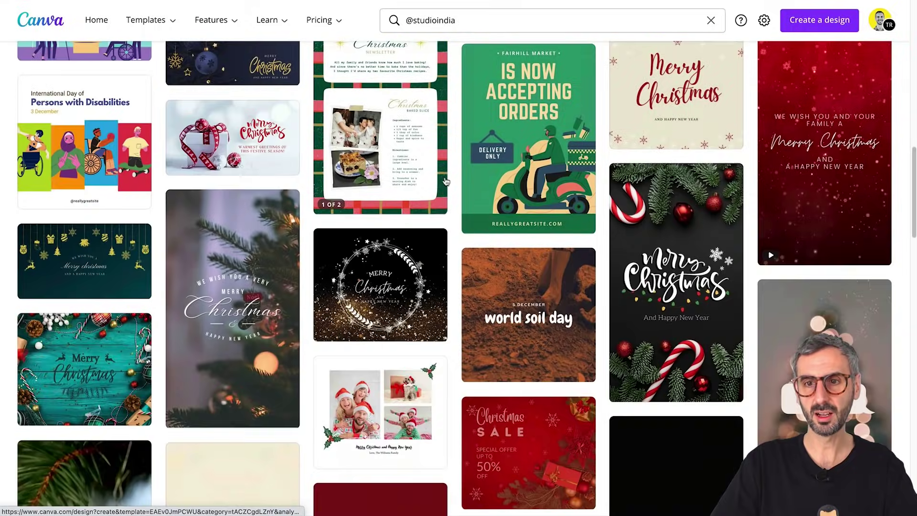
scroll(447, 182, down, 5)
scroll(447, 183, up, 20)
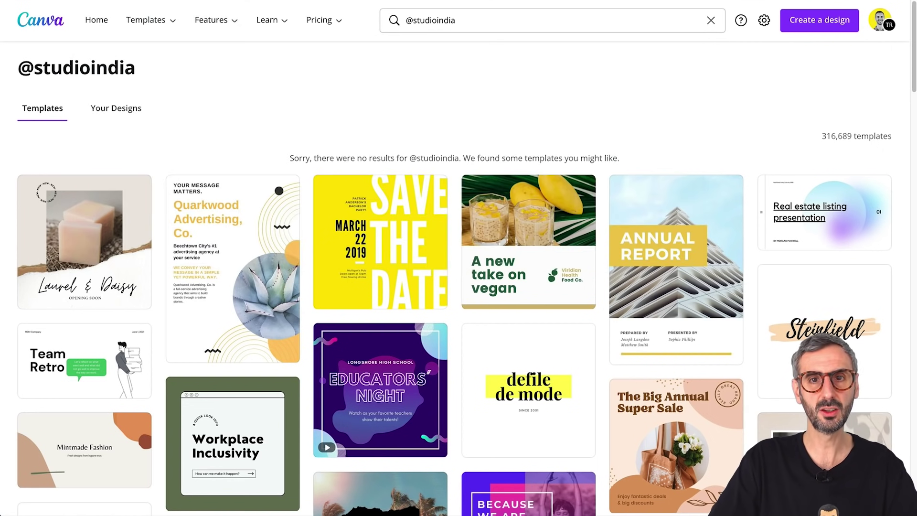
text(photos)
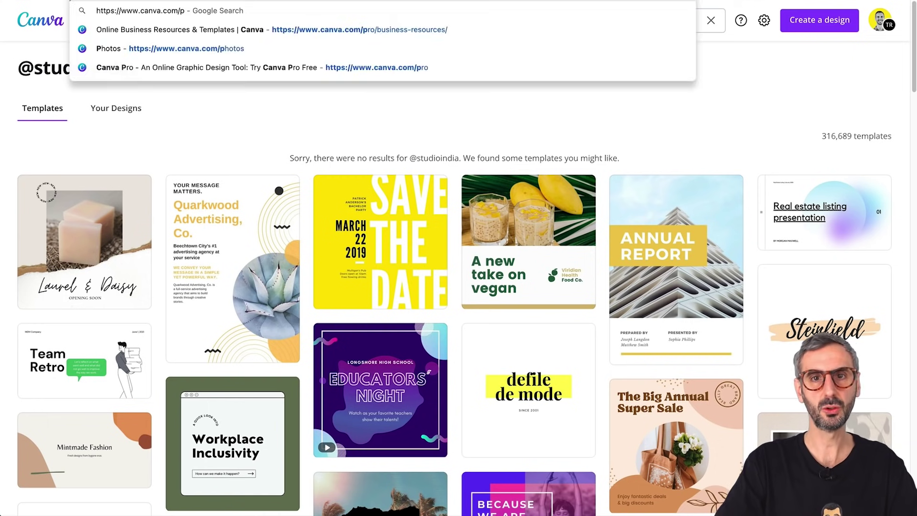
key(Return)
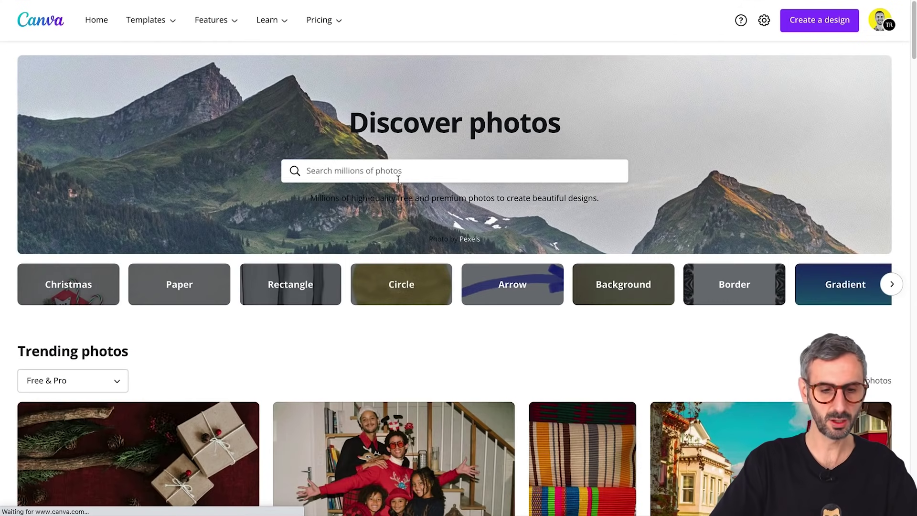
click(398, 178)
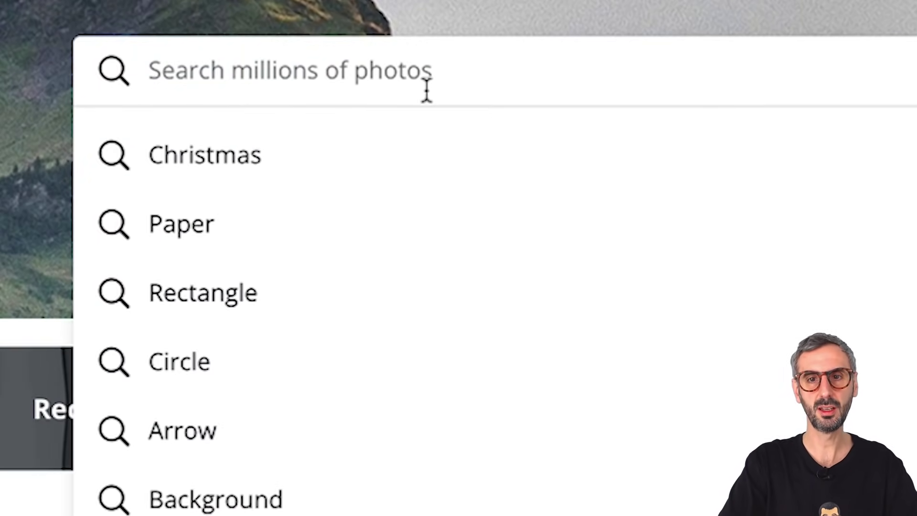
text(@studio)
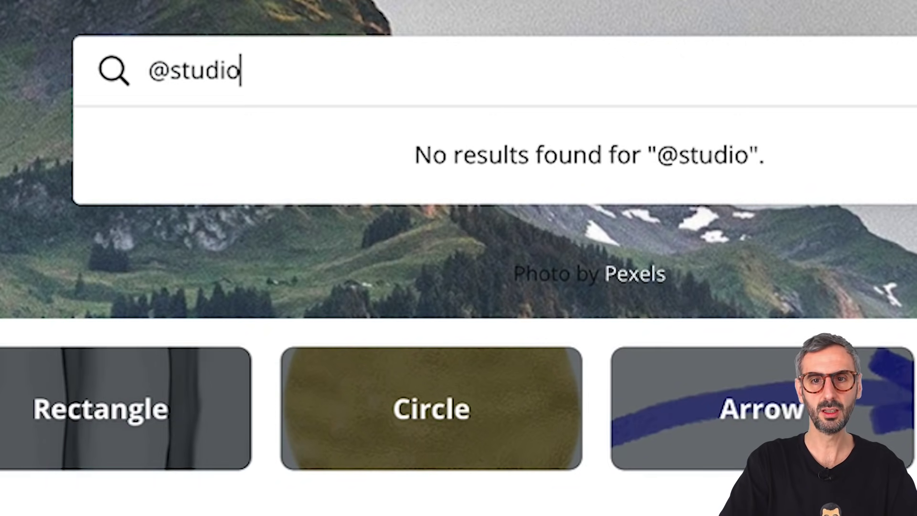
text(india)
key(Return)
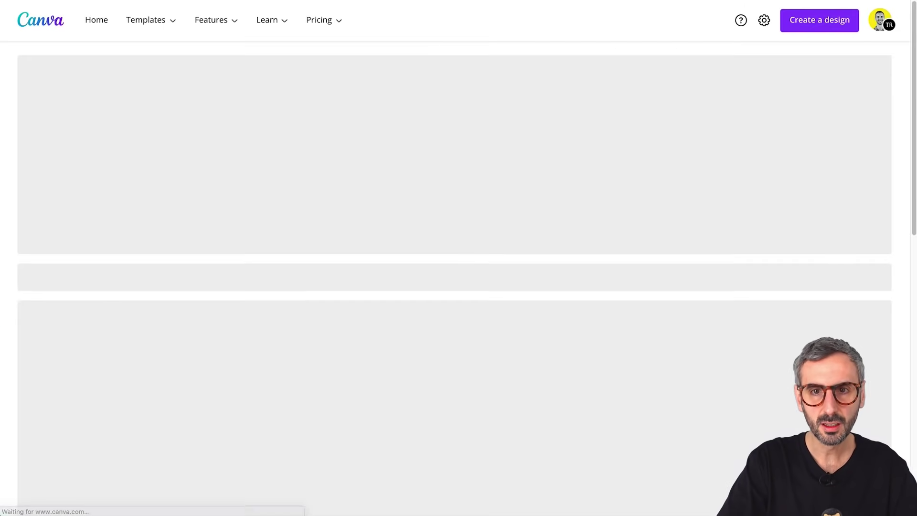
scroll(410, 250, down, 3)
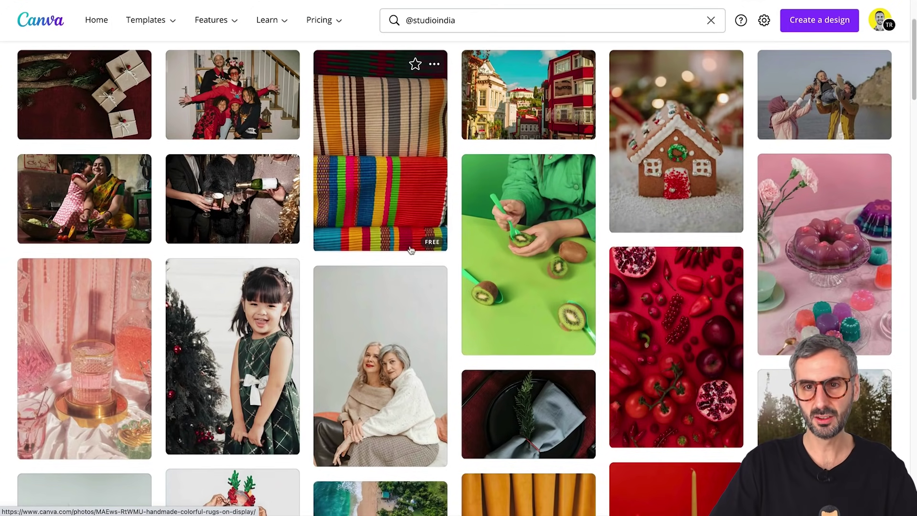
click(437, 285)
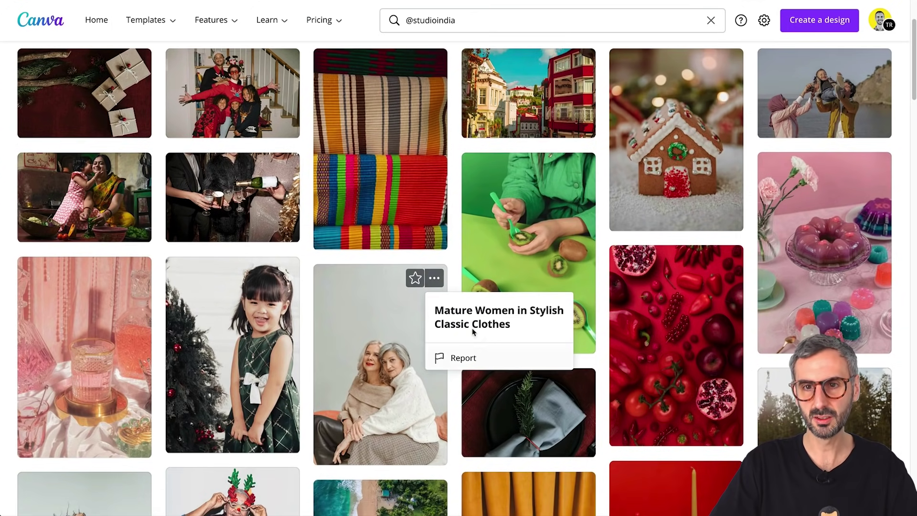
scroll(581, 266, down, 15)
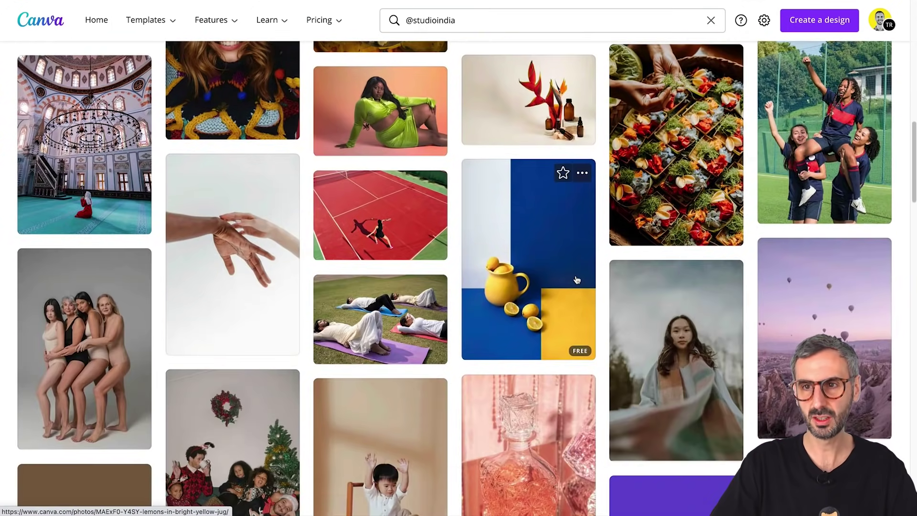
scroll(577, 280, down, 8)
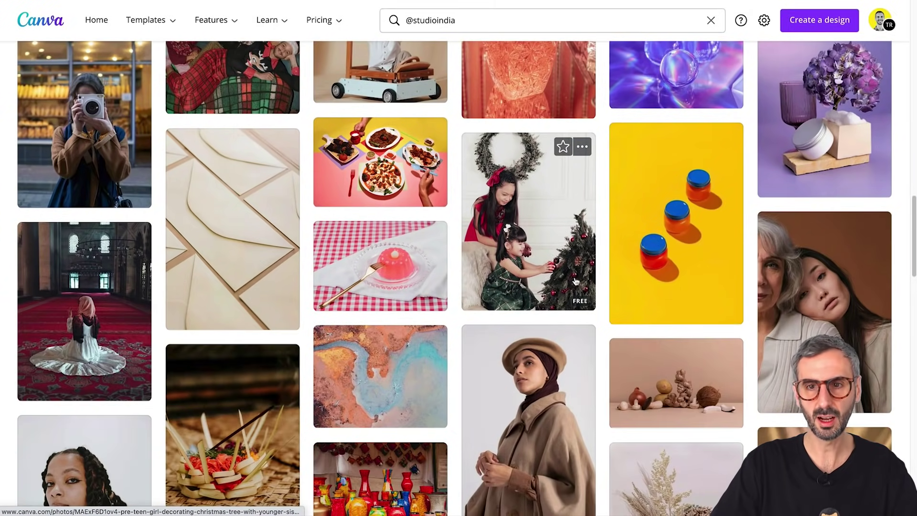
scroll(574, 282, up, 15)
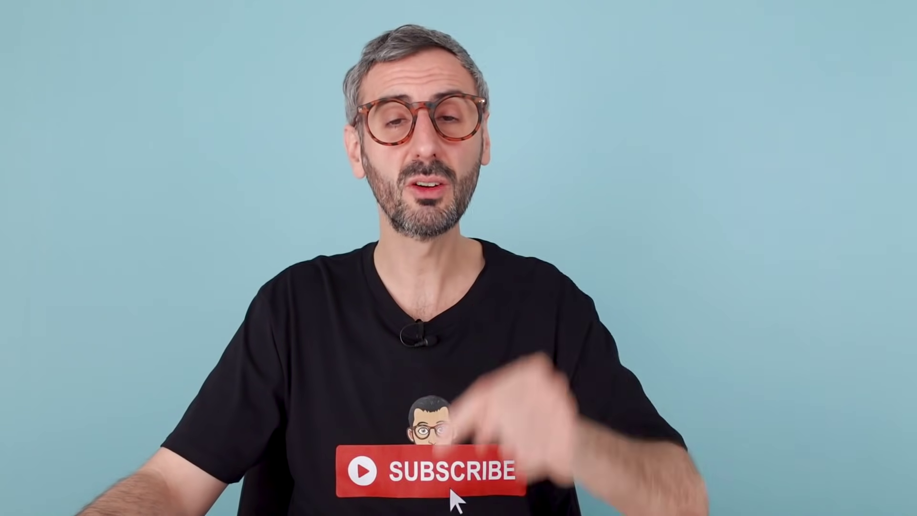